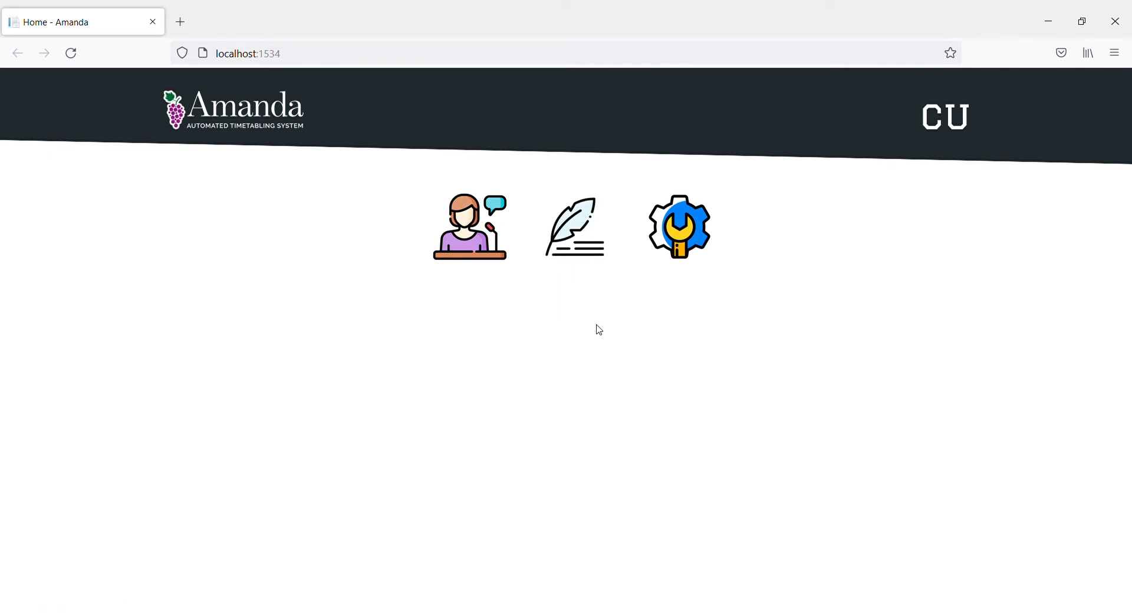
# Step: Sign in to the administration area using the stored user name and the account password
pyautogui.click(682, 252)
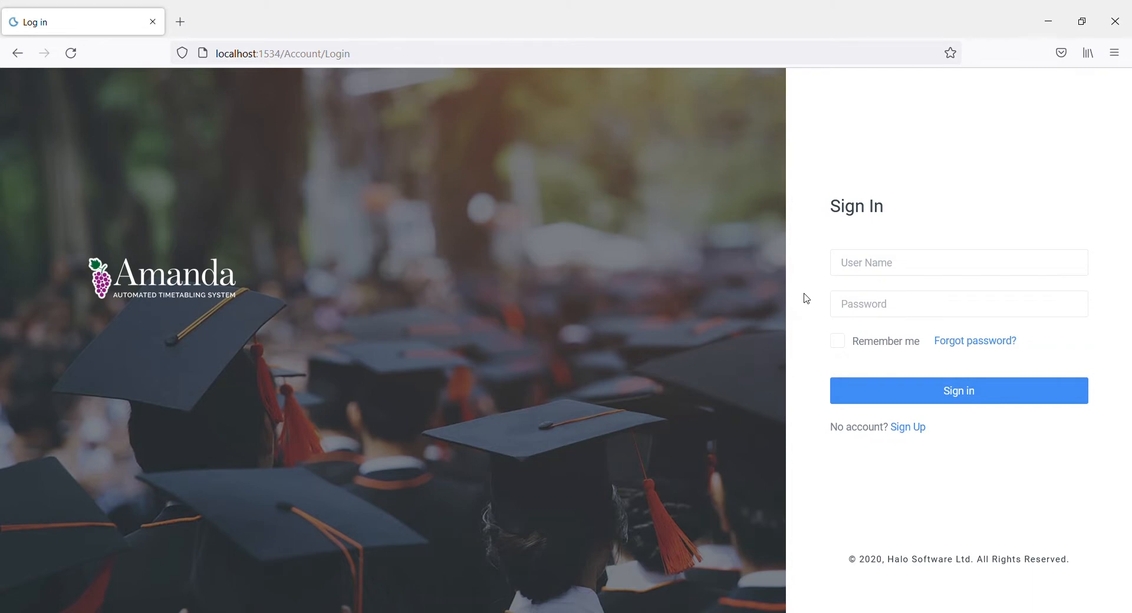
pyautogui.click(887, 268)
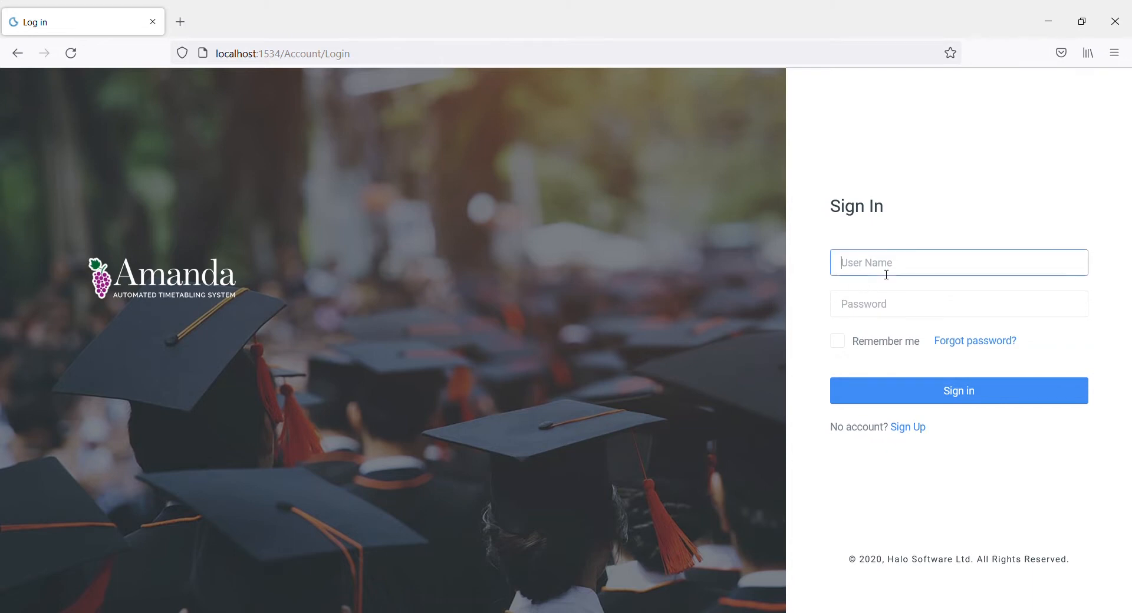
pyautogui.click(897, 302)
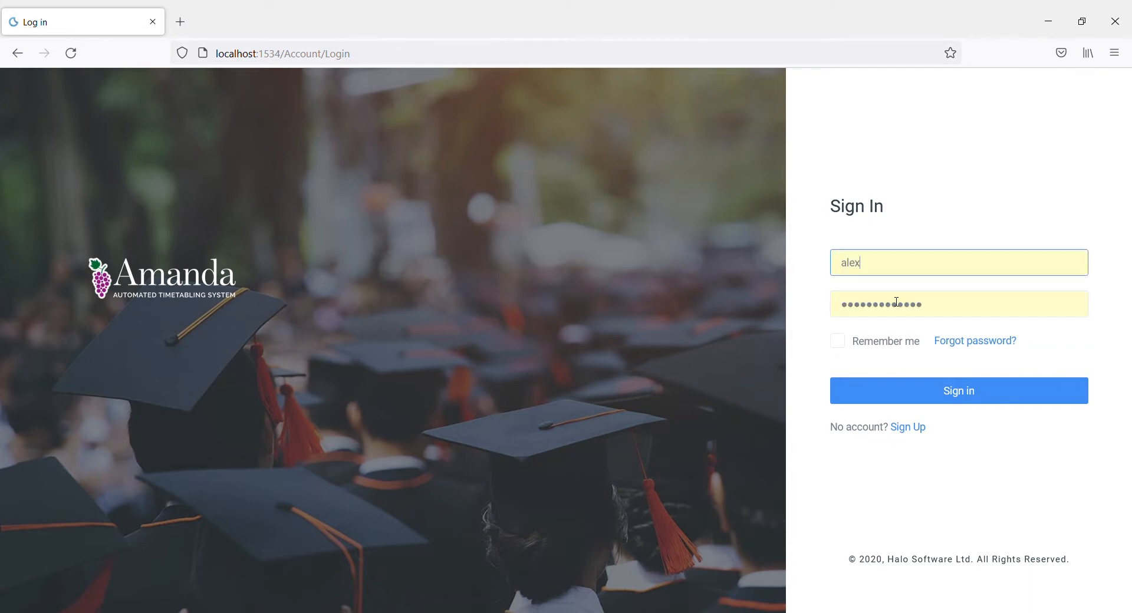
pyautogui.click(919, 394)
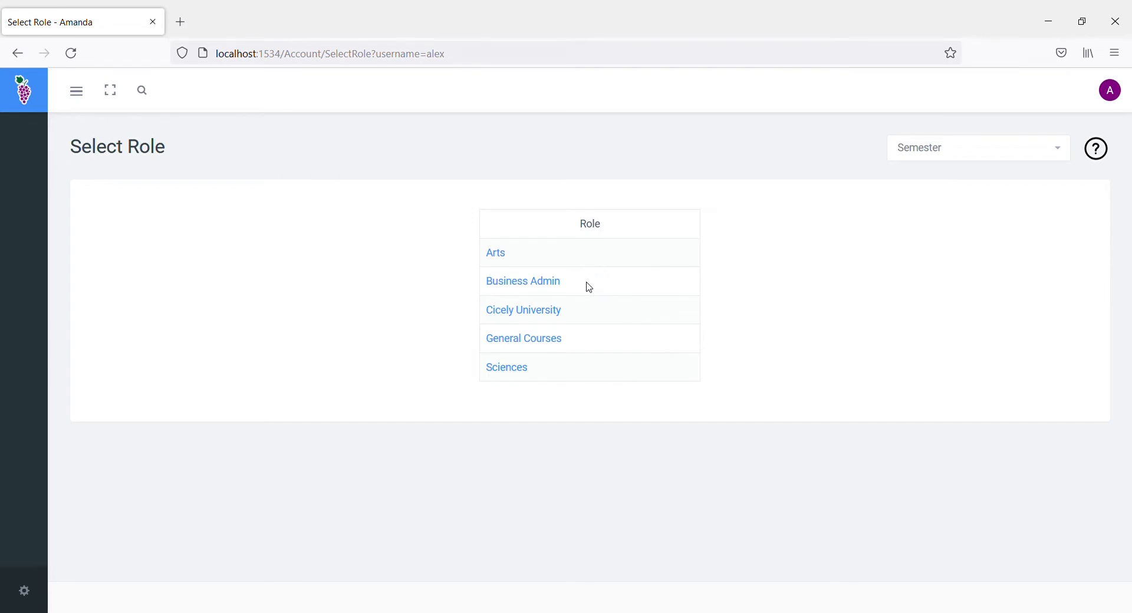
# Step: Enter the Business Admin role and open a blank form for creating a course
pyautogui.click(521, 288)
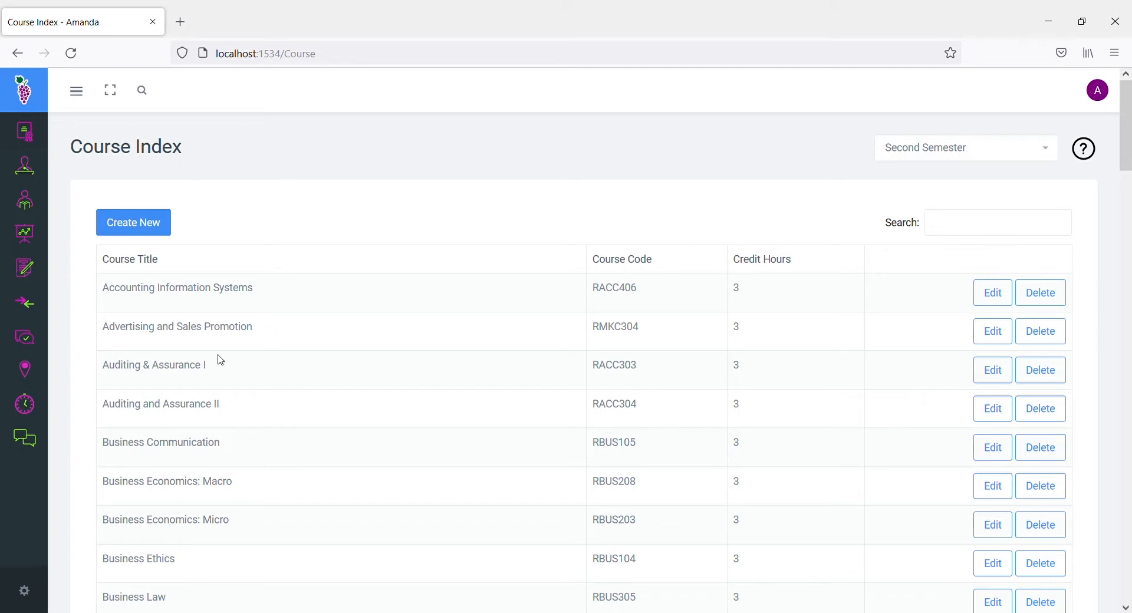
pyautogui.moveTo(31, 329)
pyautogui.click(152, 224)
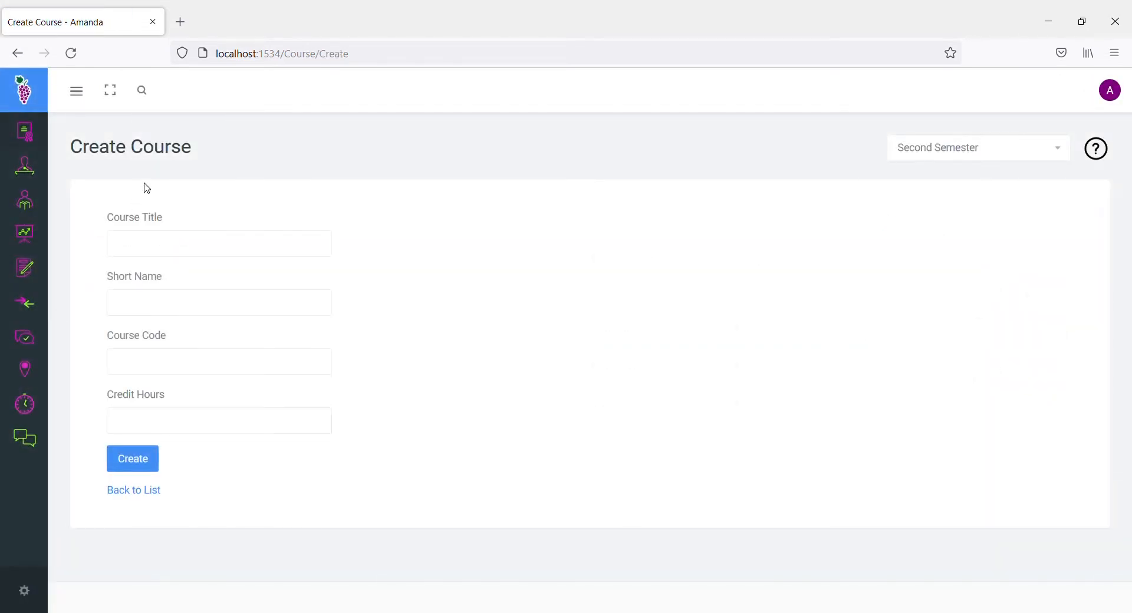
# Step: Show the lecturer list, look at the form for adding a lecturer, and return to the list
pyautogui.moveTo(10, 207)
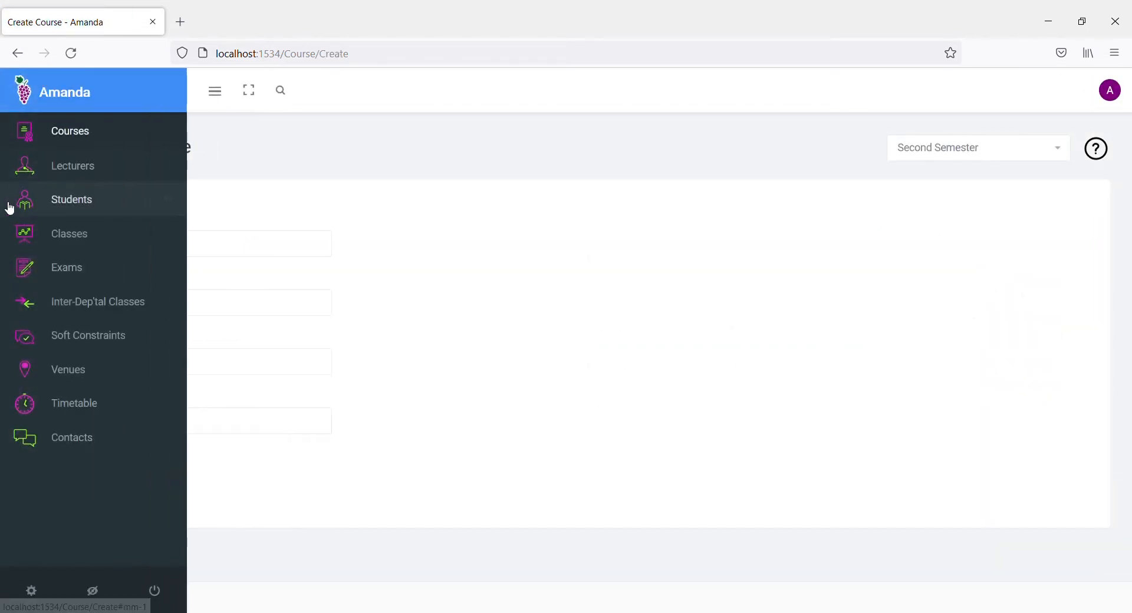
pyautogui.click(158, 204)
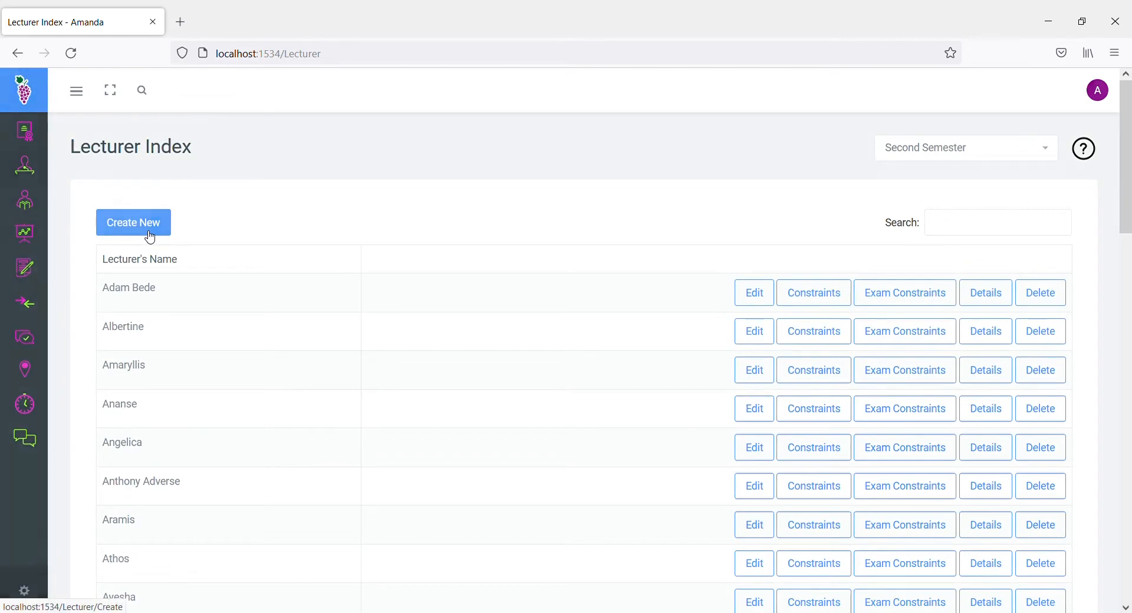
pyautogui.click(150, 236)
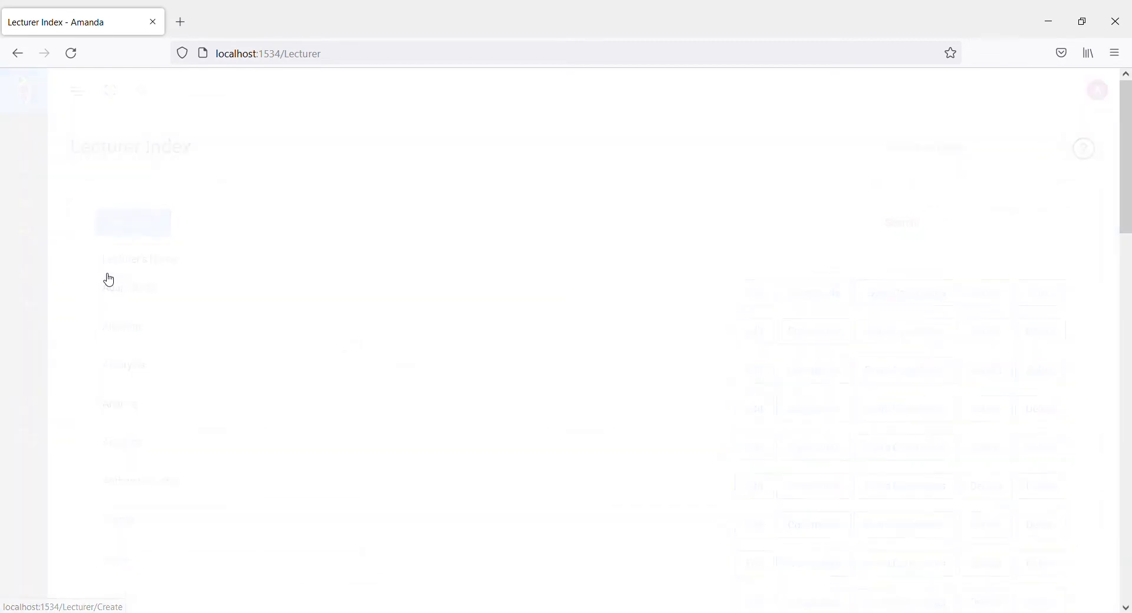
pyautogui.click(17, 53)
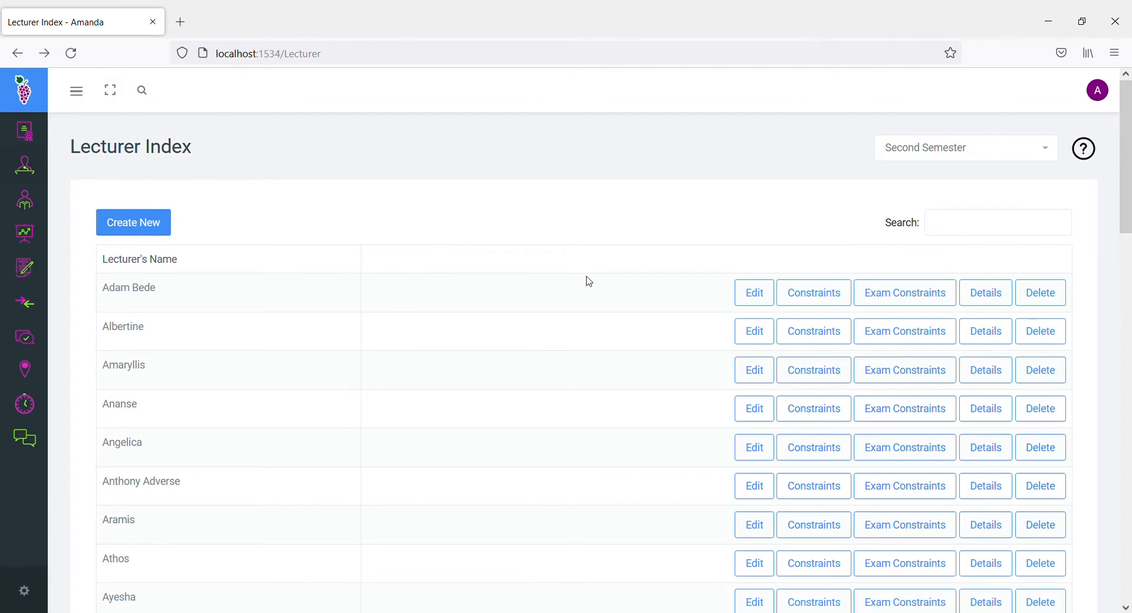
pyautogui.moveTo(20, 226)
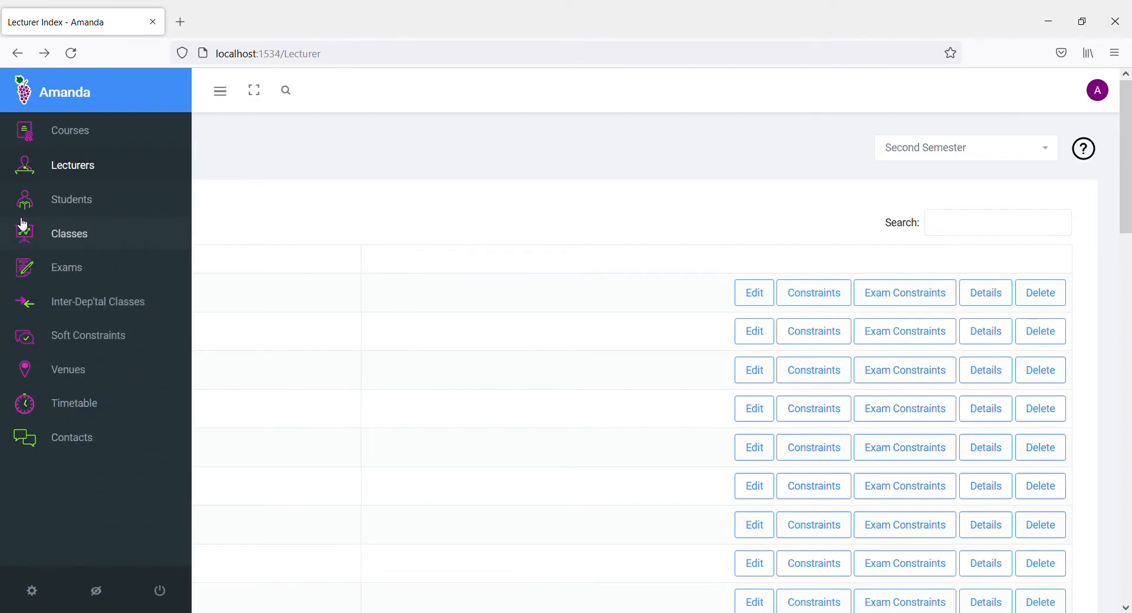
pyautogui.click(88, 212)
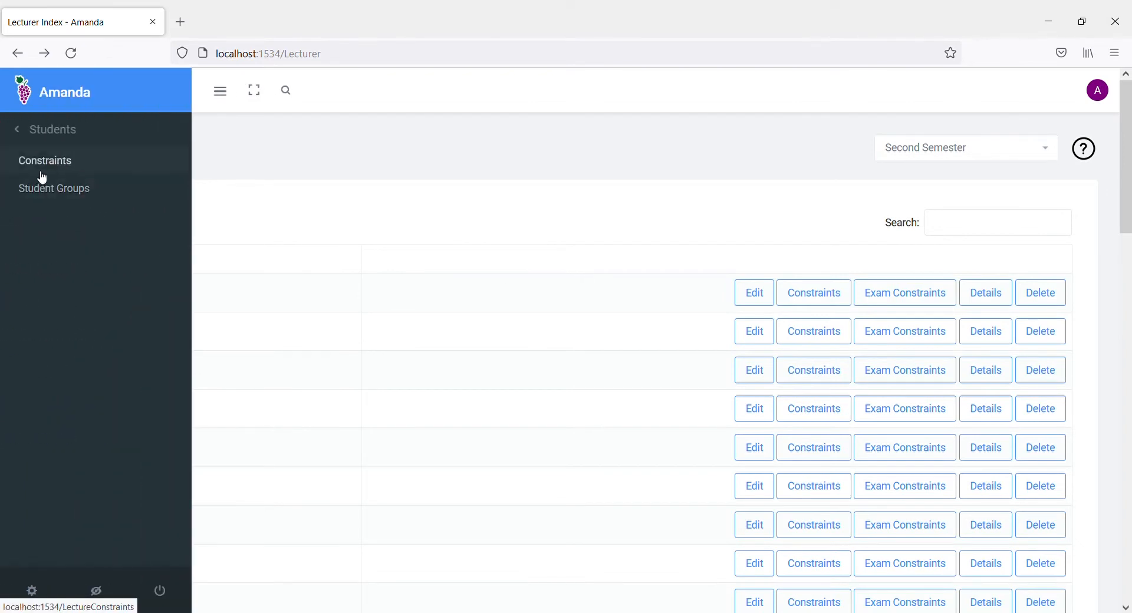
pyautogui.click(23, 128)
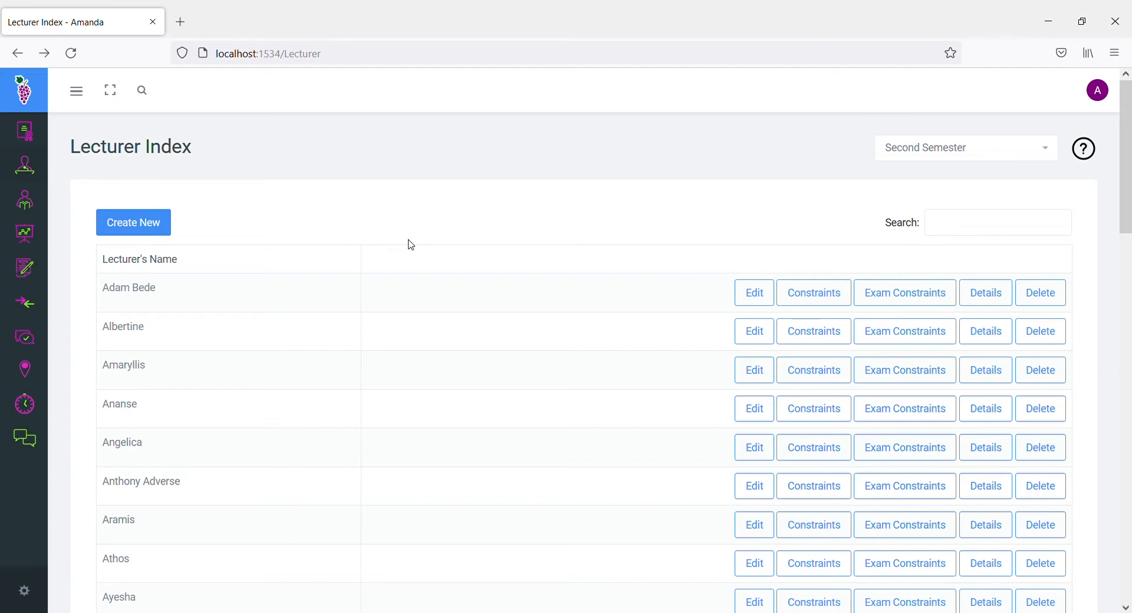
# Step: Try out whole-day blocks for Monday and Wednesday in the first lecturer's constraints, then exit the designer without saving
pyautogui.click(815, 294)
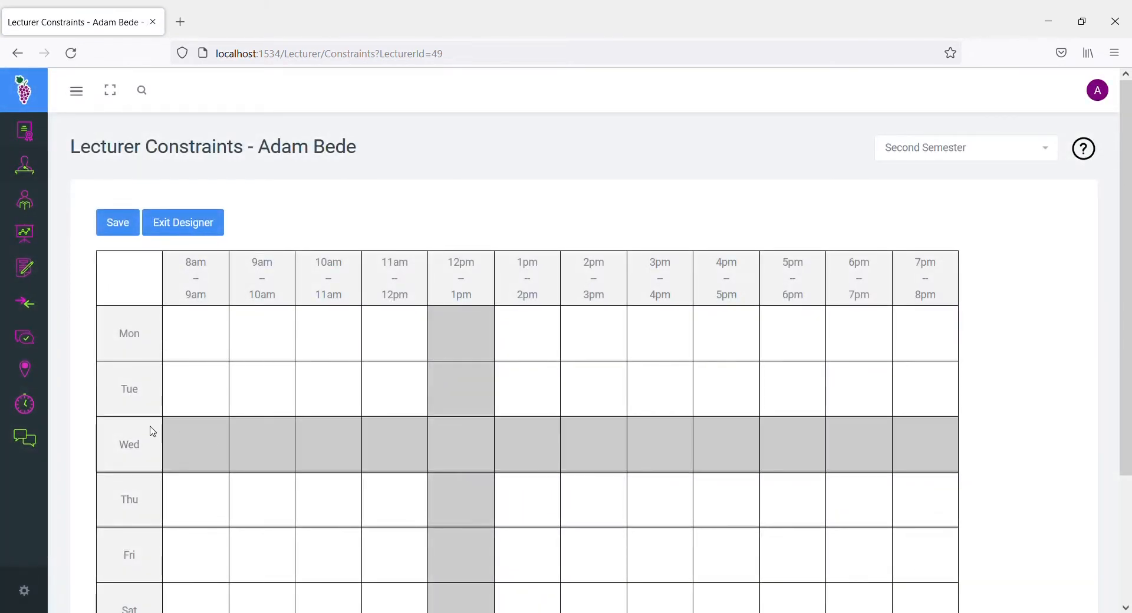
pyautogui.click(140, 337)
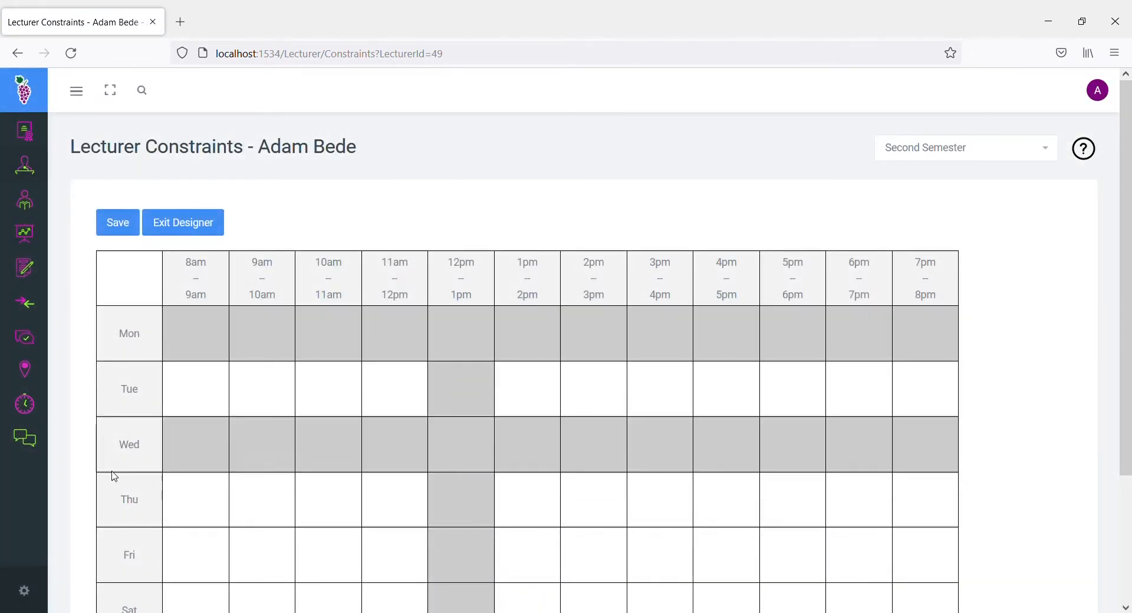
pyautogui.click(139, 467)
pyautogui.click(208, 229)
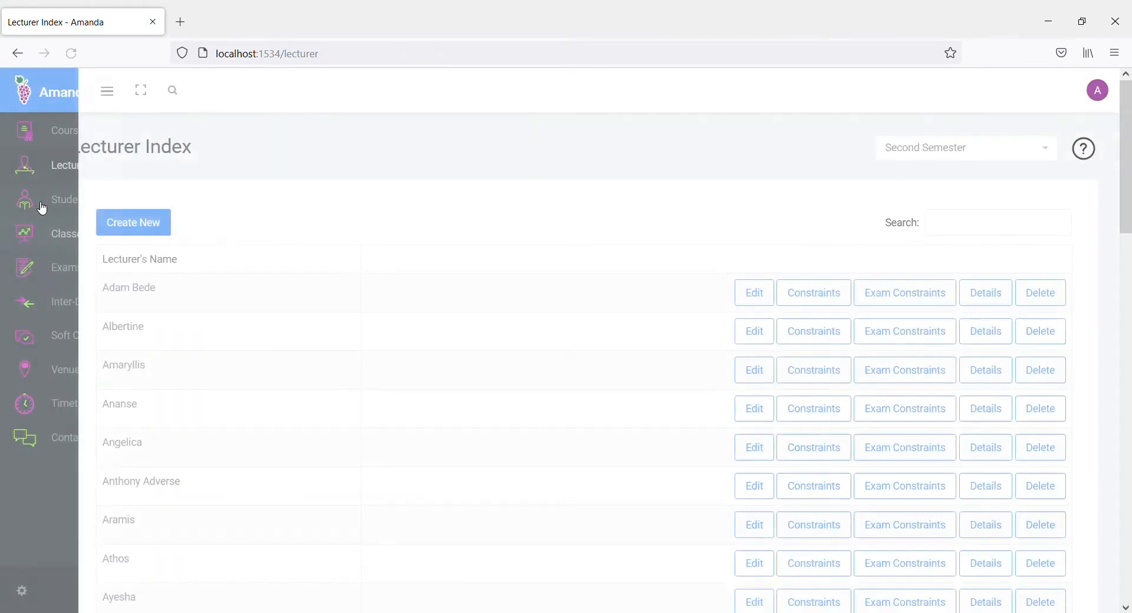
# Step: Show the list of student groups and open the blank form for creating a student group
pyautogui.click(65, 209)
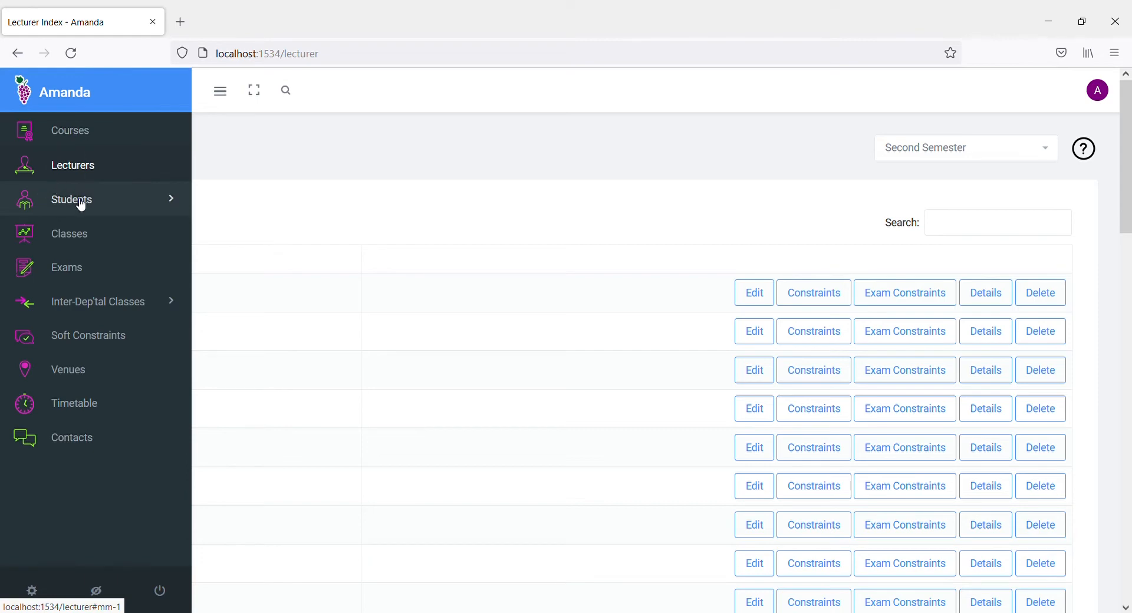
pyautogui.click(82, 200)
pyautogui.click(59, 190)
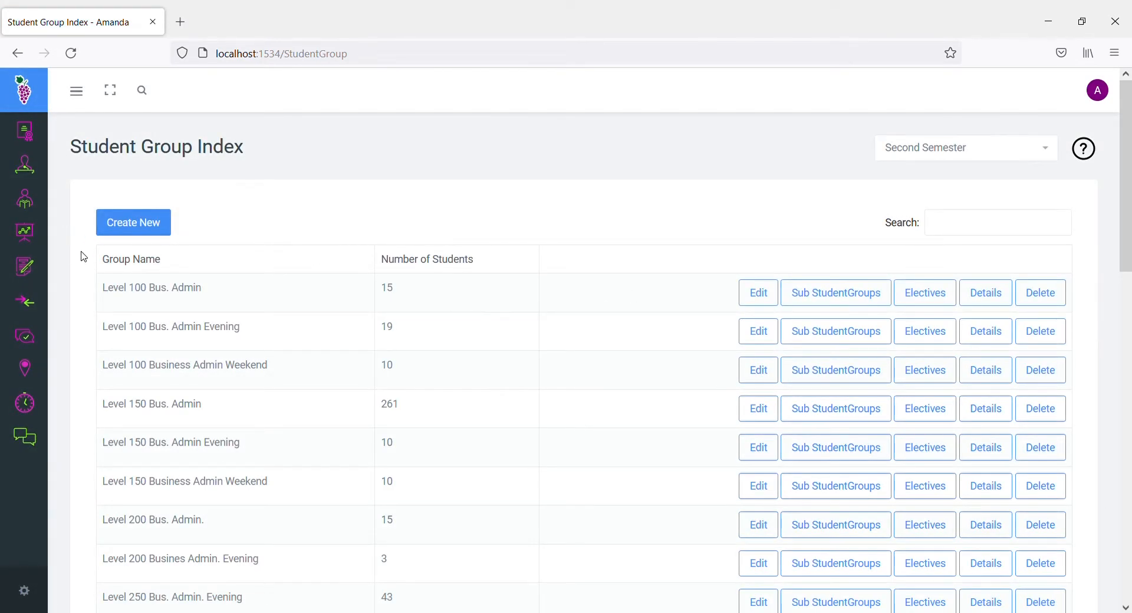
pyautogui.click(121, 232)
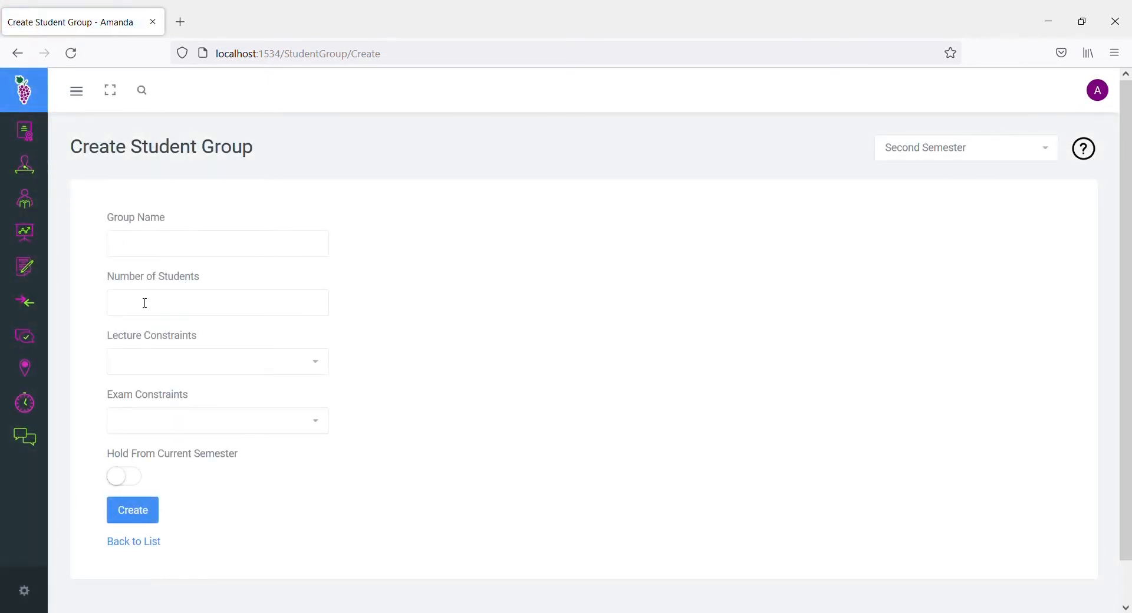
# Step: View the Regular lecture constraints of the students in the designer and exit back to the constraints overview
pyautogui.moveTo(36, 220)
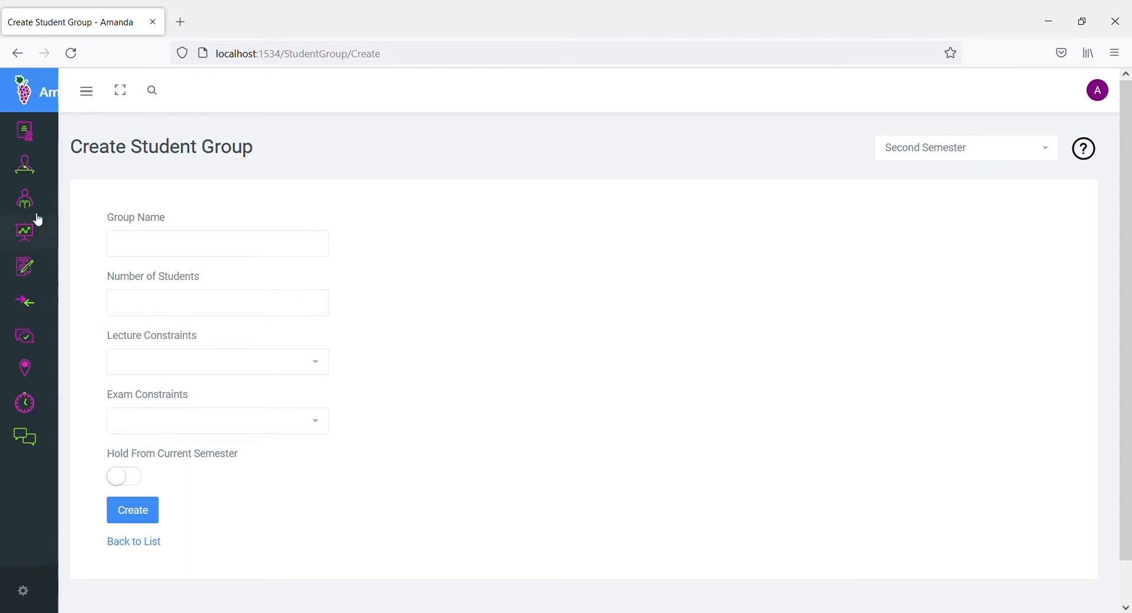
pyautogui.click(72, 213)
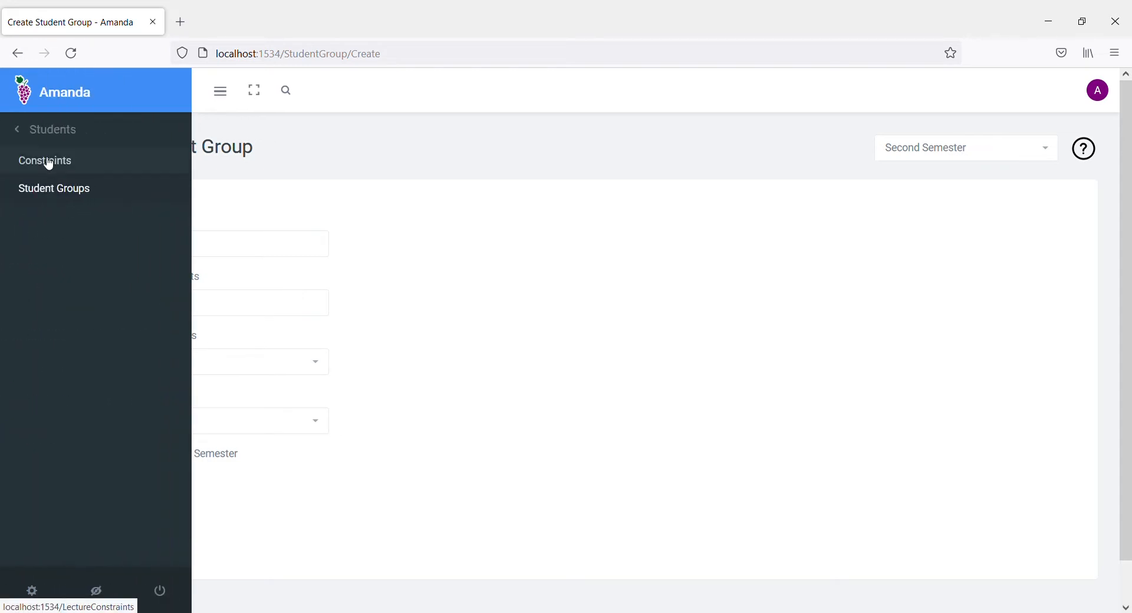
pyautogui.click(49, 164)
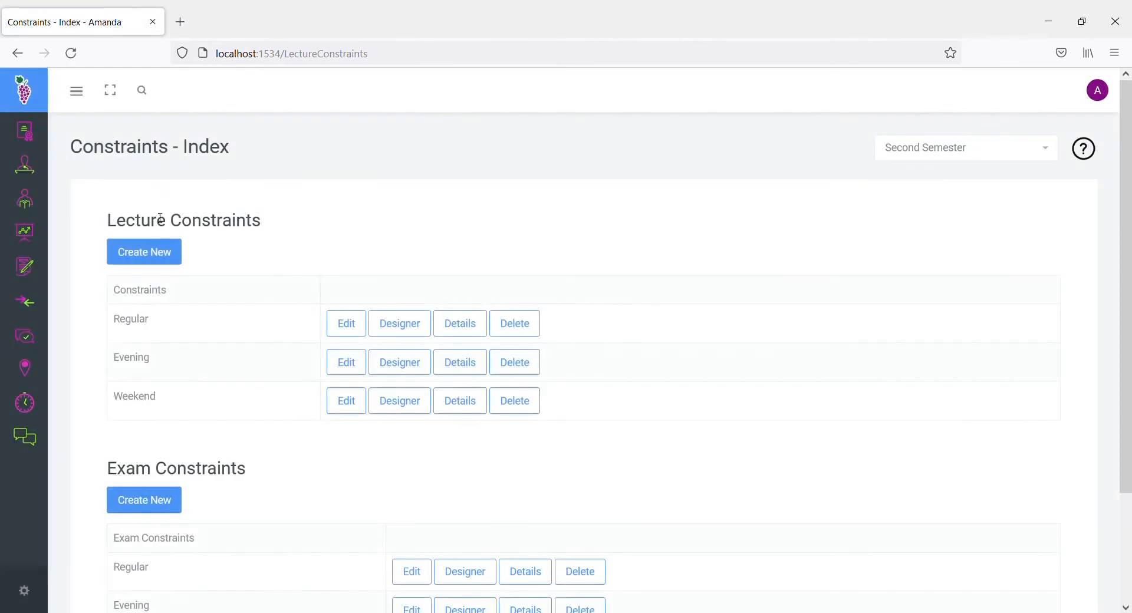
pyautogui.click(414, 328)
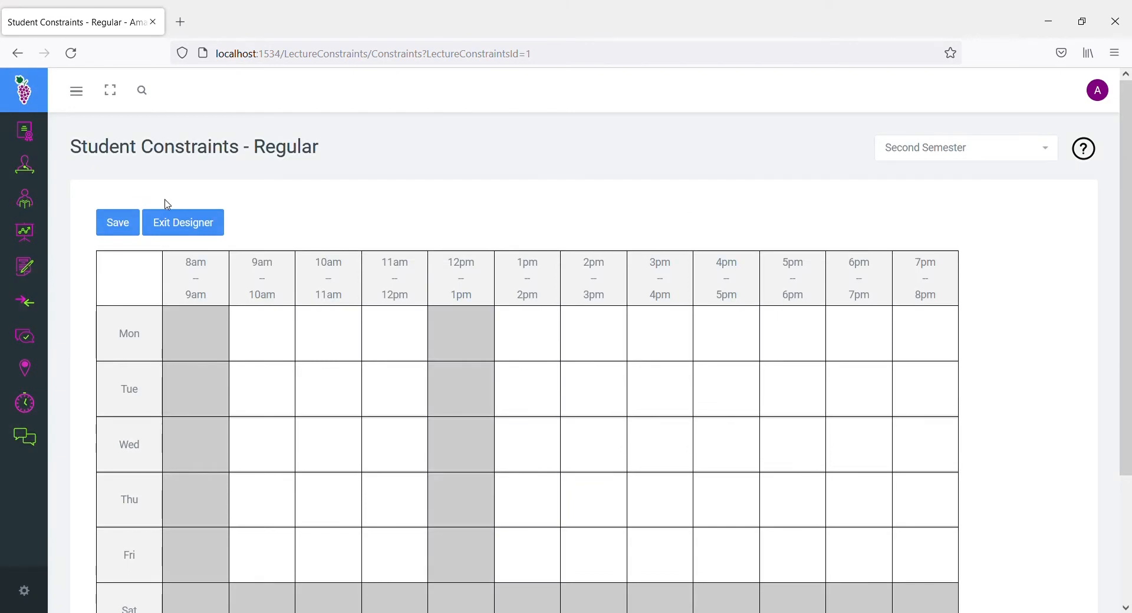
pyautogui.click(159, 228)
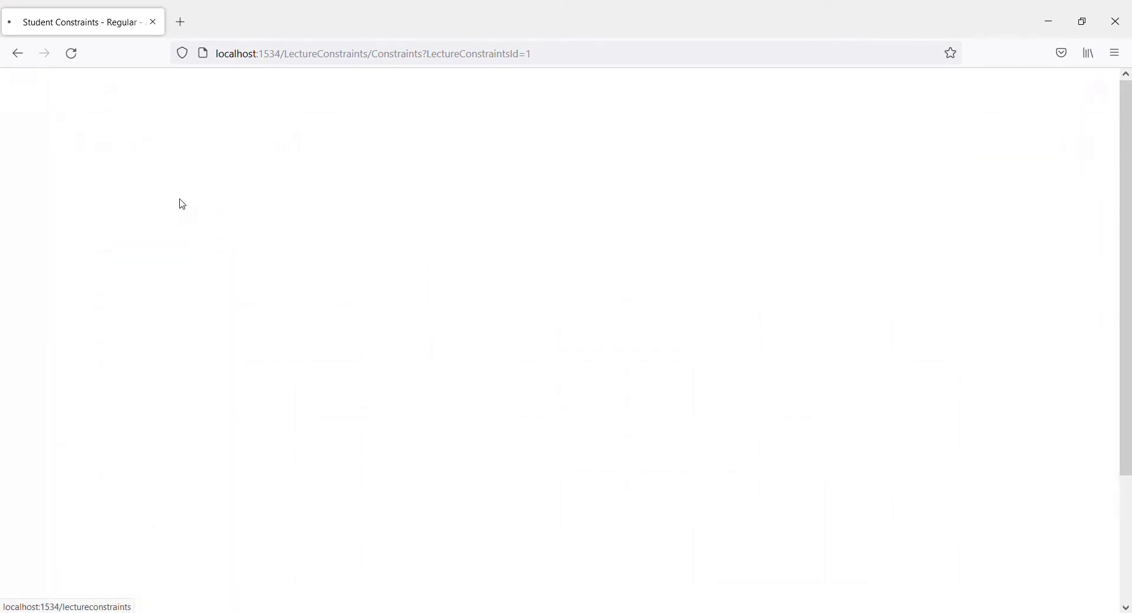
# Step: Open the blank class creation form from the class list and examine its course choices and duration field
pyautogui.moveTo(38, 253)
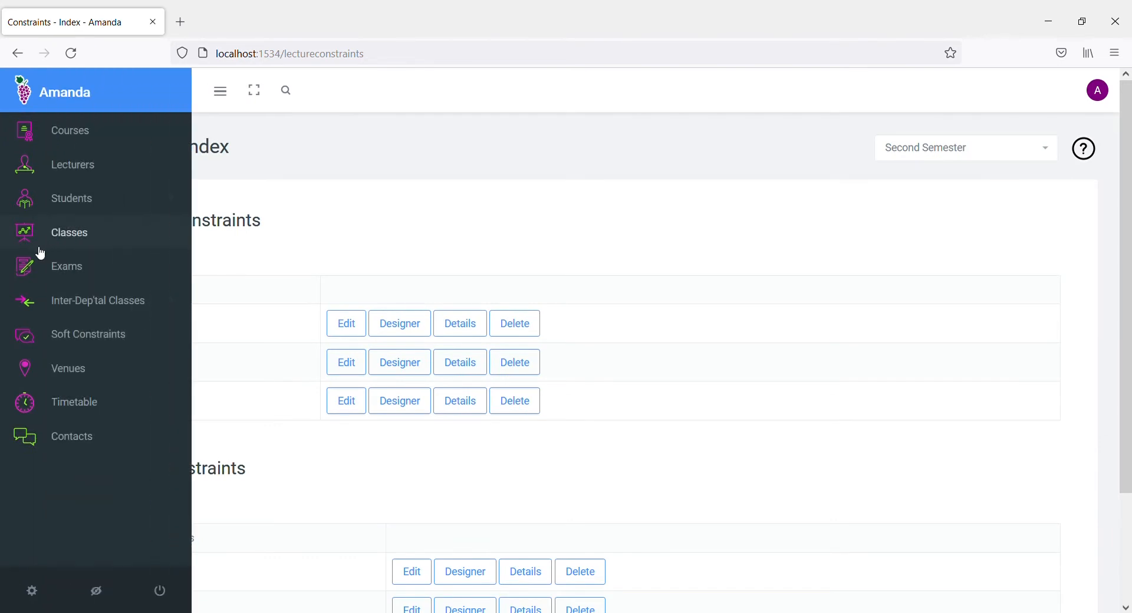
pyautogui.click(69, 244)
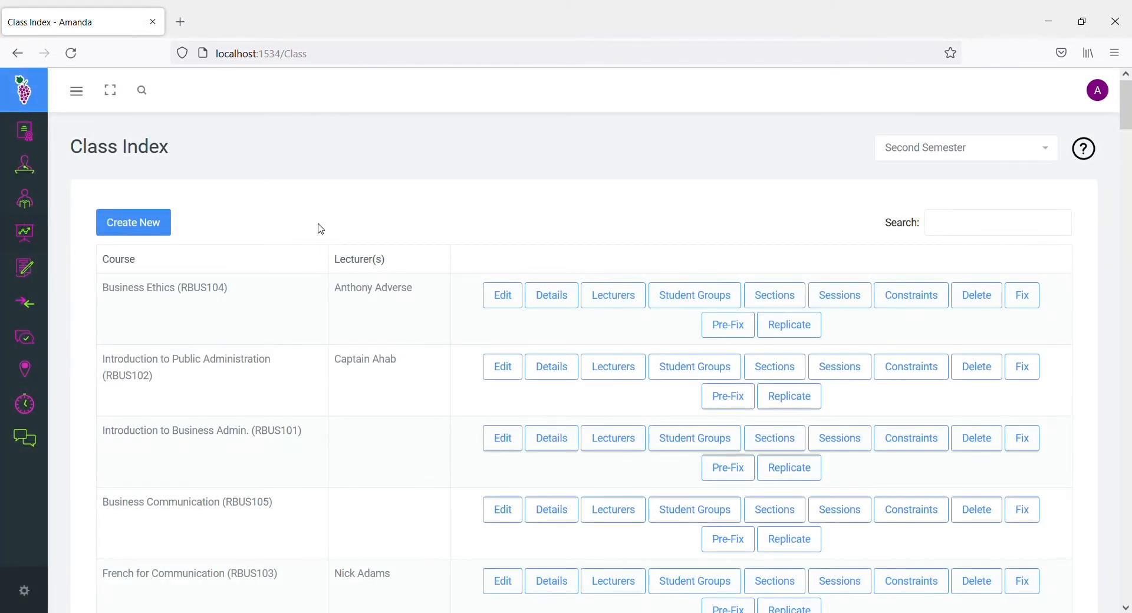
pyautogui.click(160, 235)
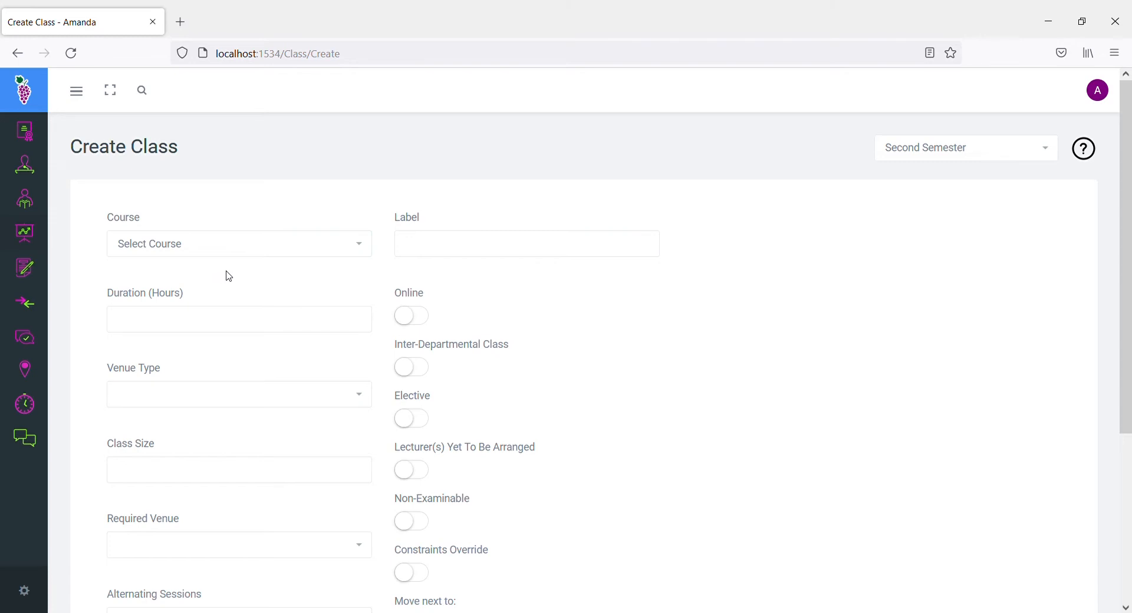
pyautogui.click(225, 253)
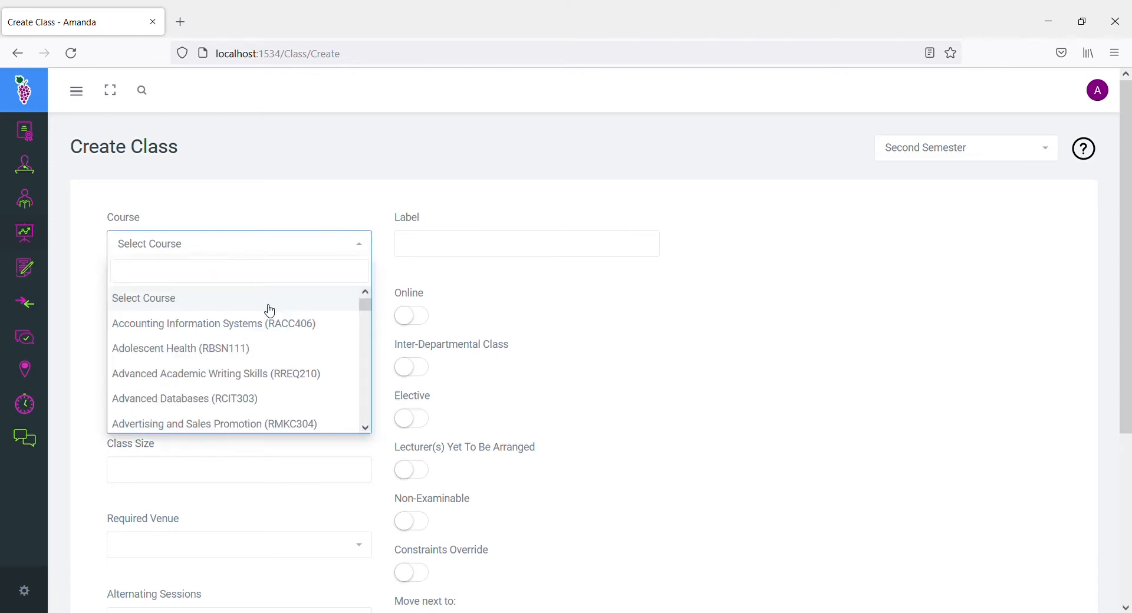
pyautogui.click(647, 344)
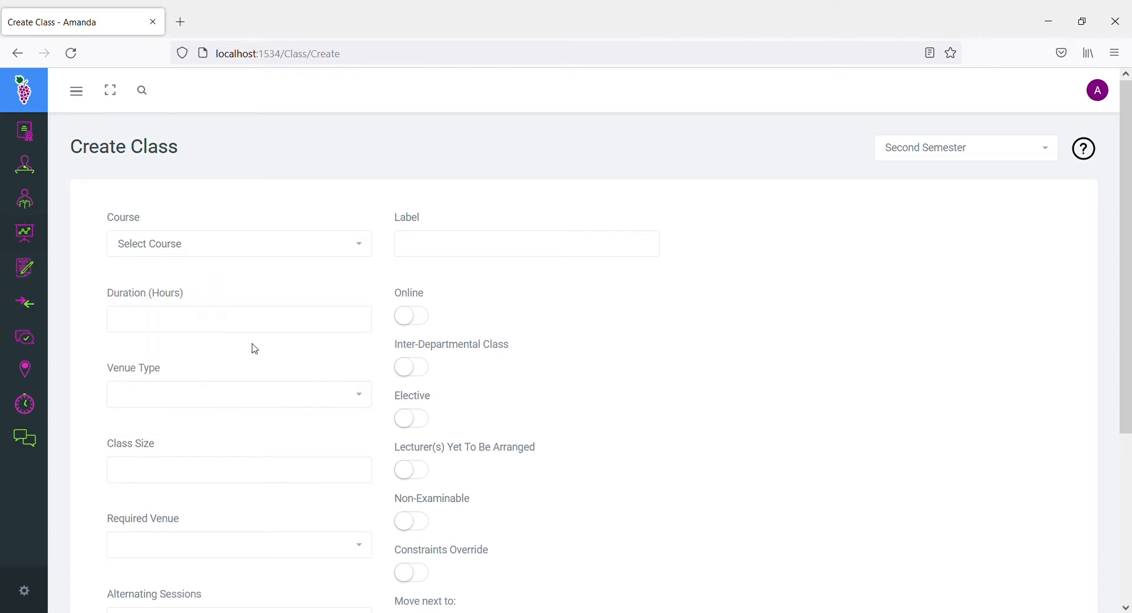
pyautogui.click(214, 321)
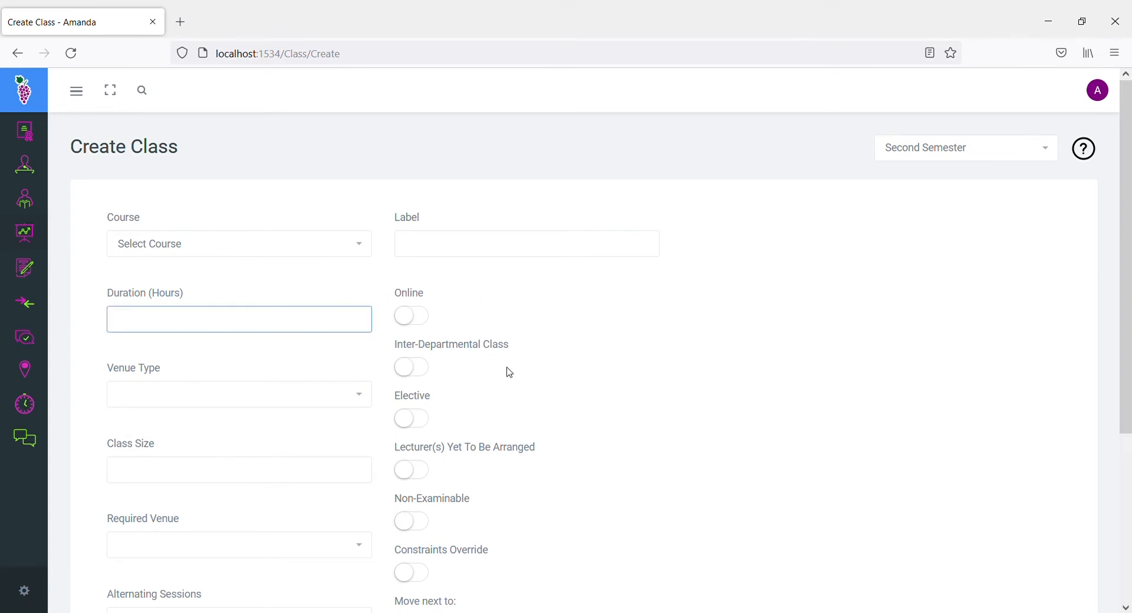
pyautogui.scroll(-1, 494, 350)
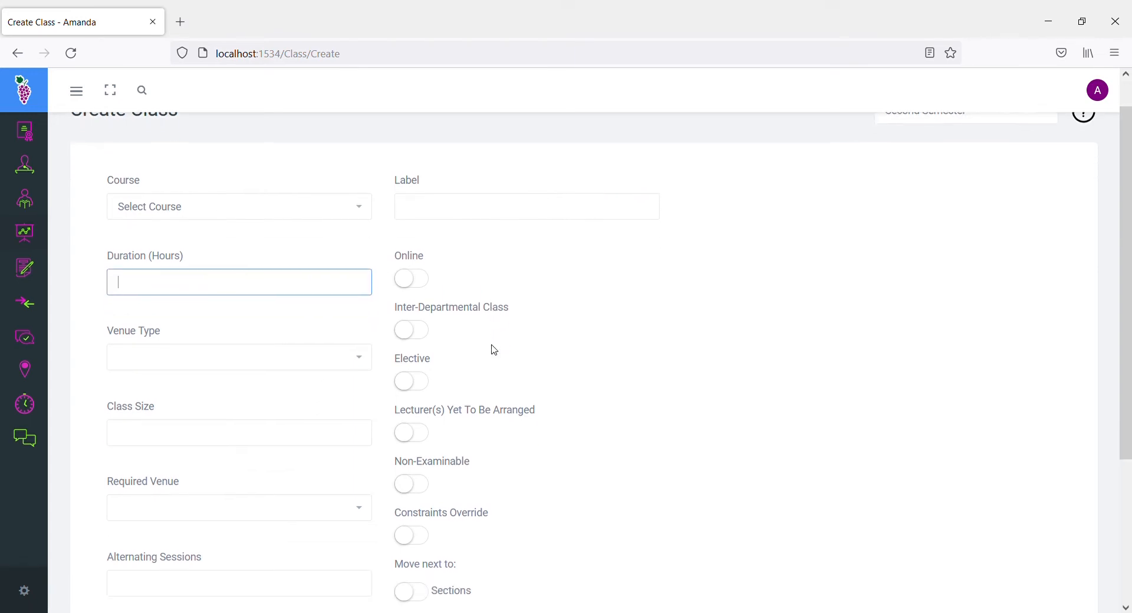
# Step: Turn on the Online and Lecturer(s) Yet To Be Arranged options for the new class and review the remaining fields
pyautogui.click(424, 285)
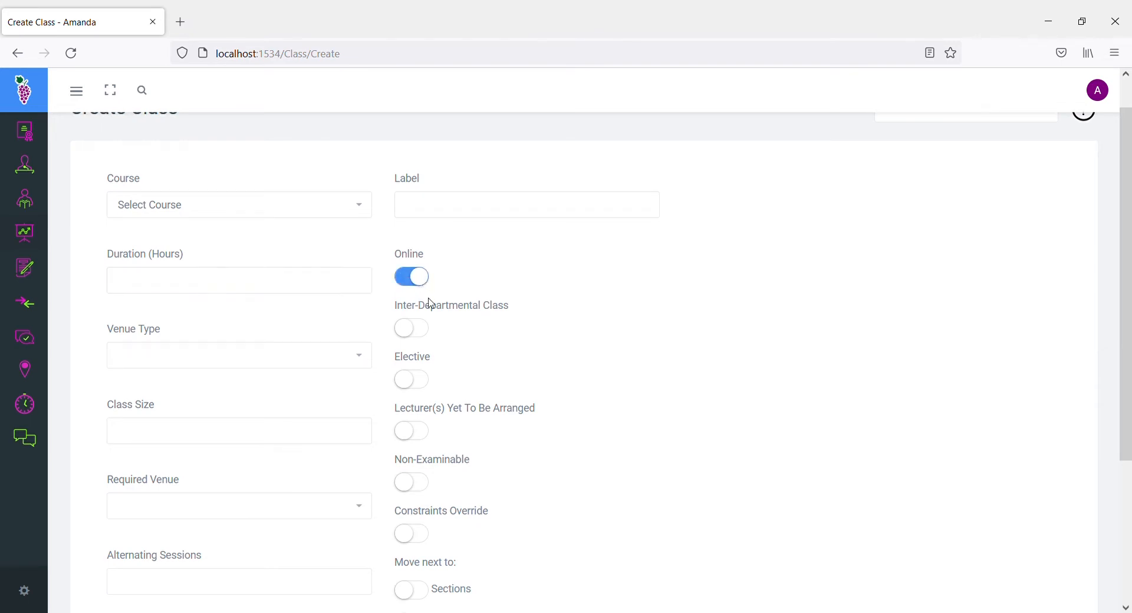
pyautogui.click(427, 439)
pyautogui.scroll(-2, 257, 454)
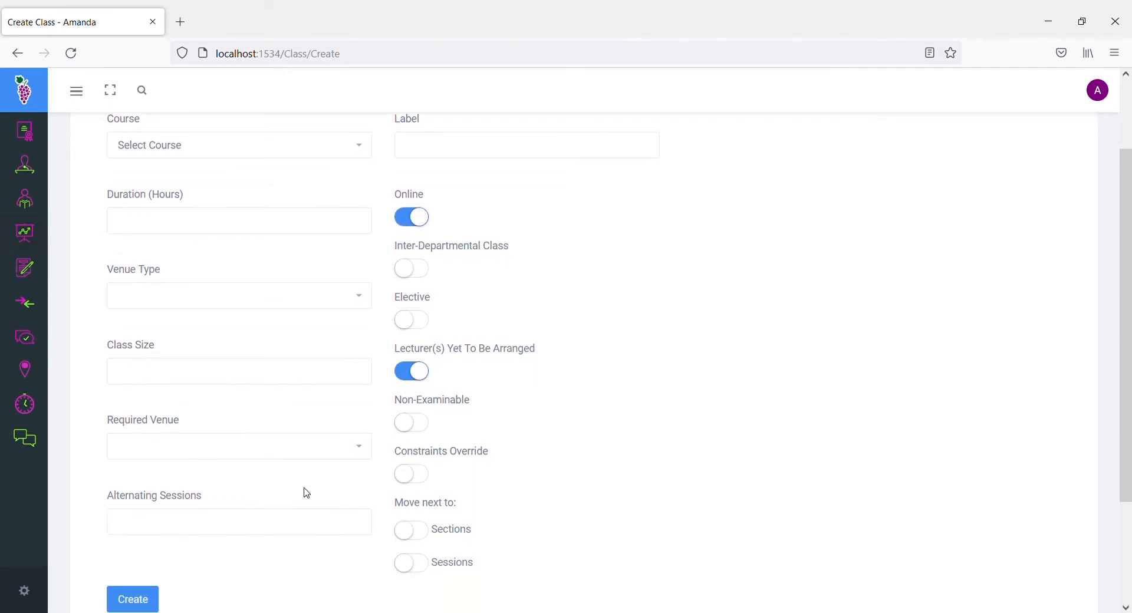
pyautogui.scroll(3, 307, 493)
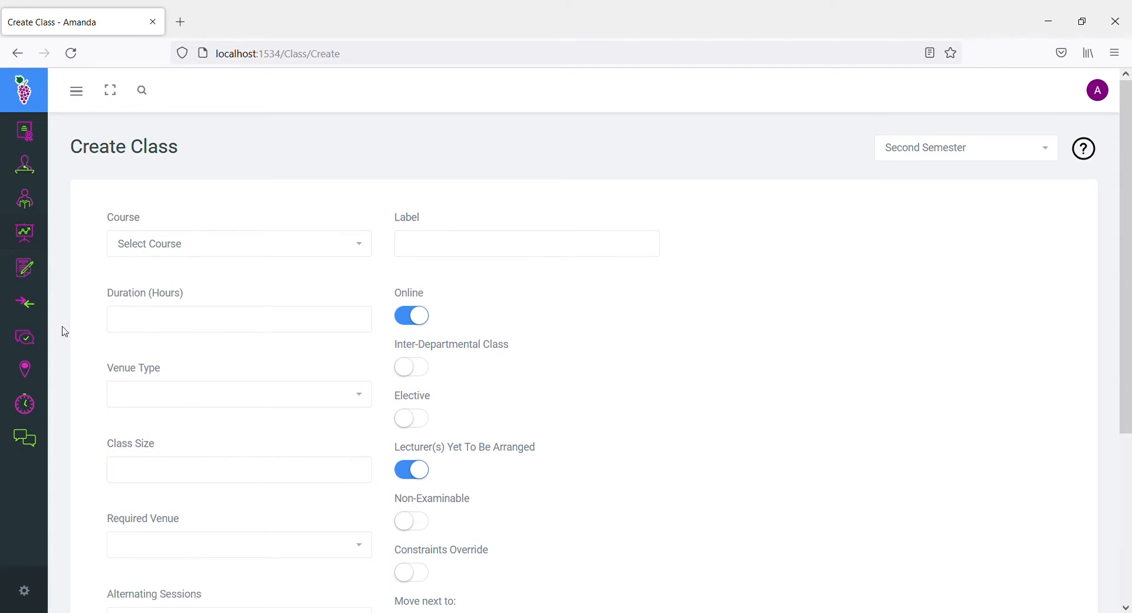
pyautogui.moveTo(38, 338)
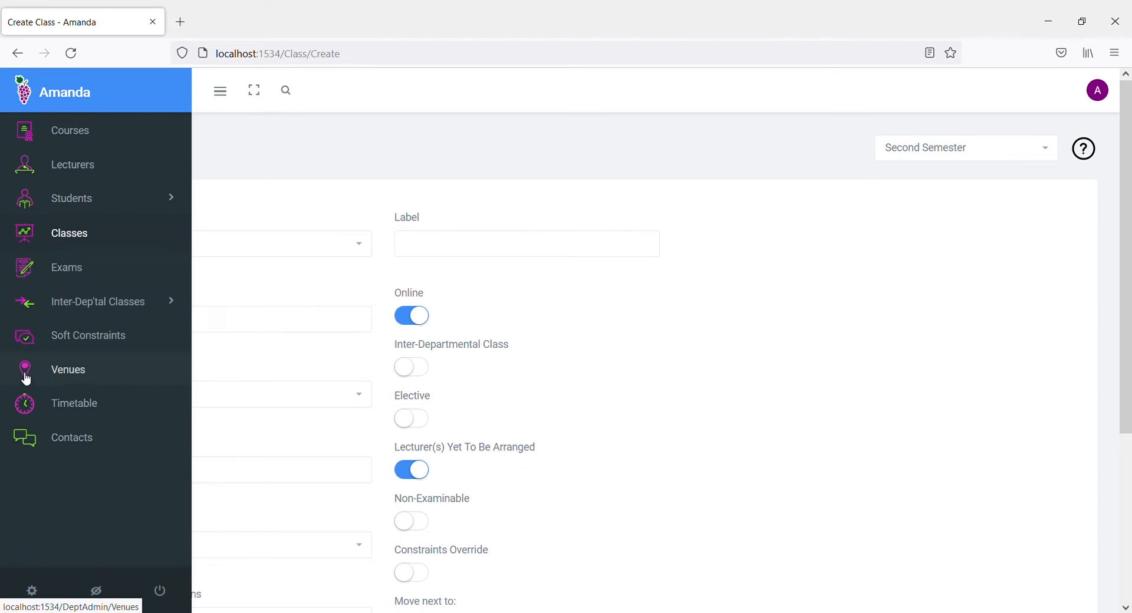
# Step: View the exam list and the blank exam creation form, and return to the exam list
pyautogui.click(71, 281)
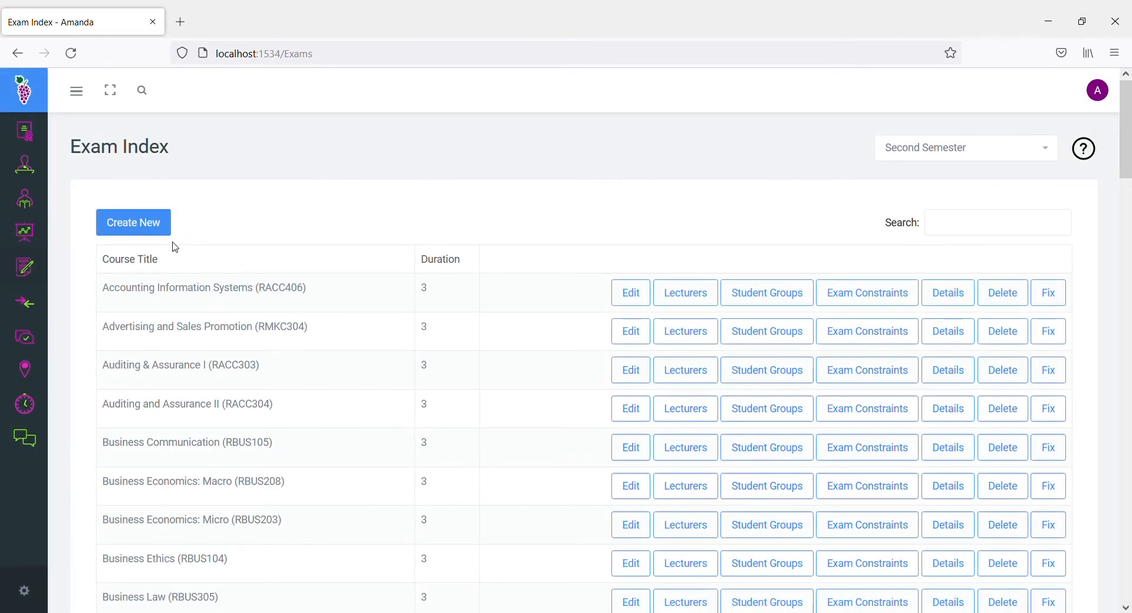
pyautogui.click(139, 227)
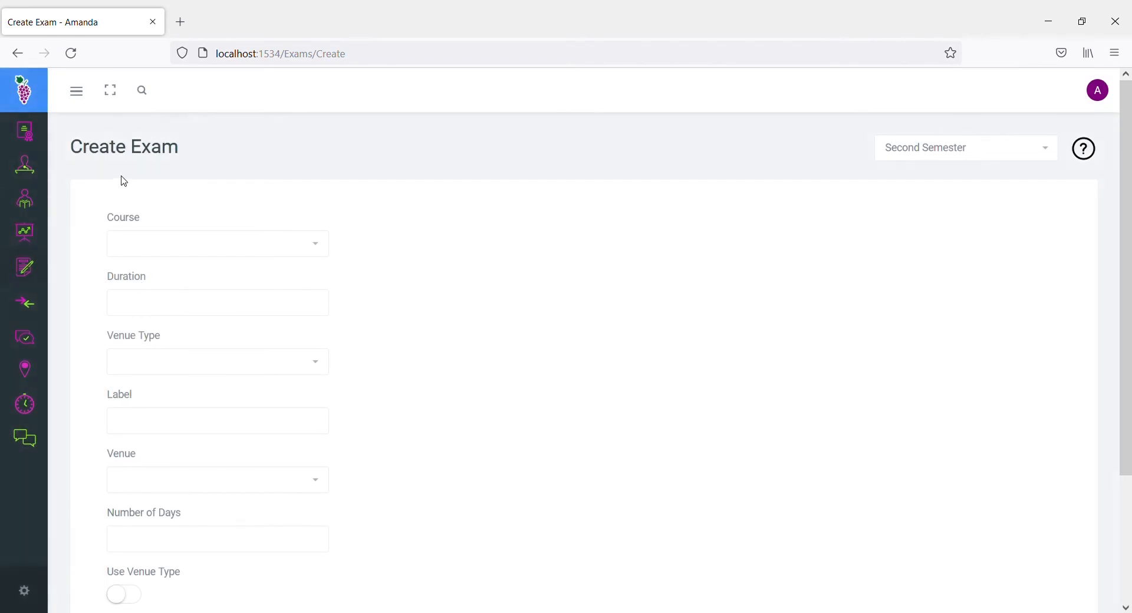
pyautogui.click(18, 59)
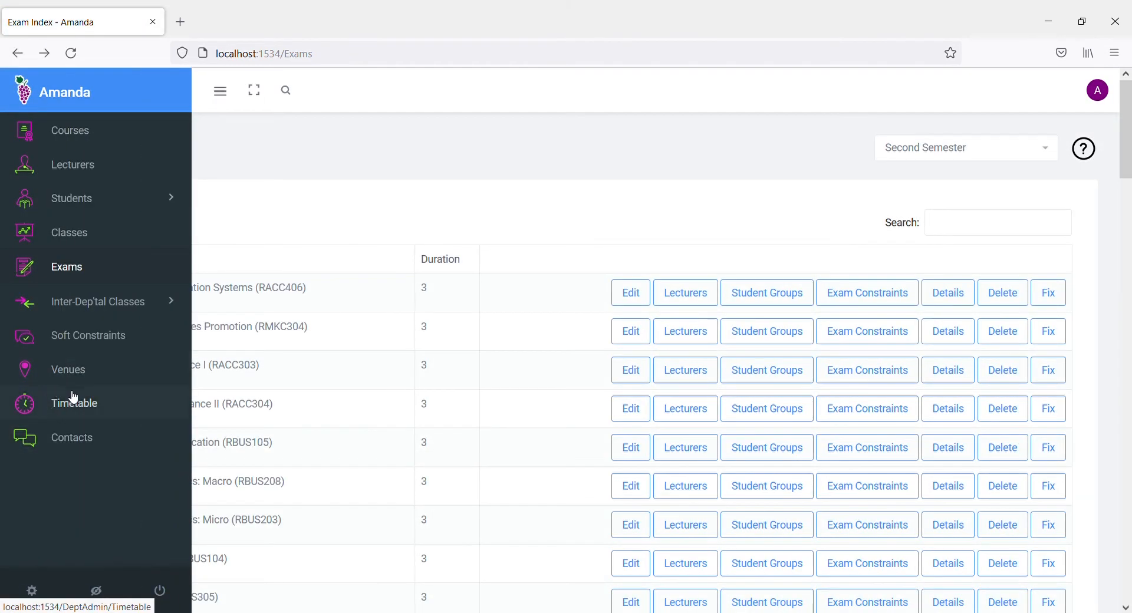
# Step: Open the lecture timetable of the department in the Timetable Editor and examine the room schedules for all days
pyautogui.click(76, 406)
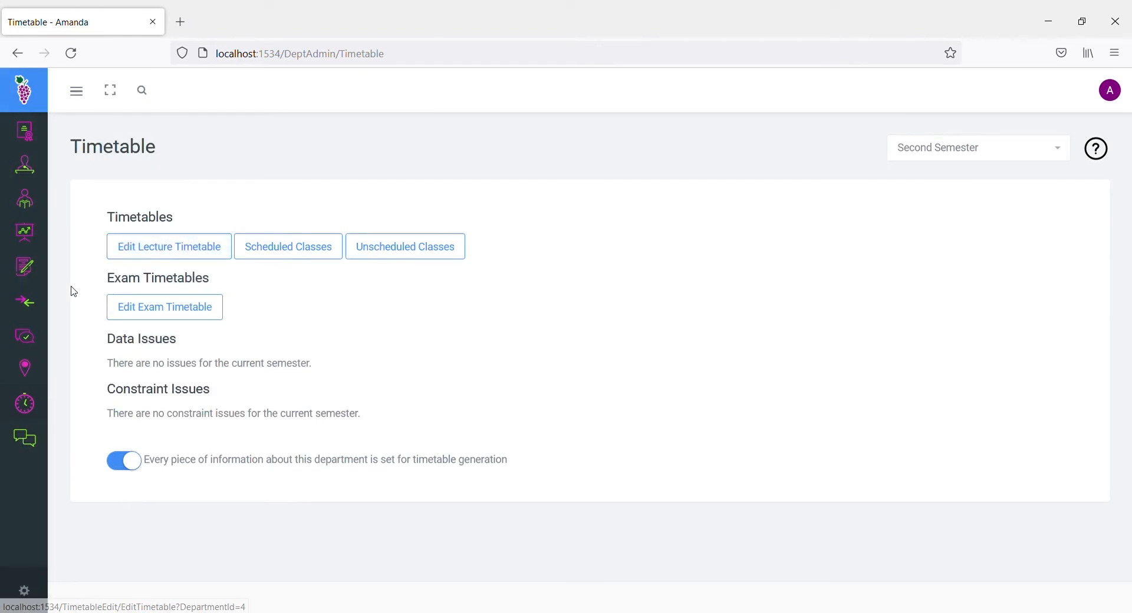
pyautogui.moveTo(40, 397)
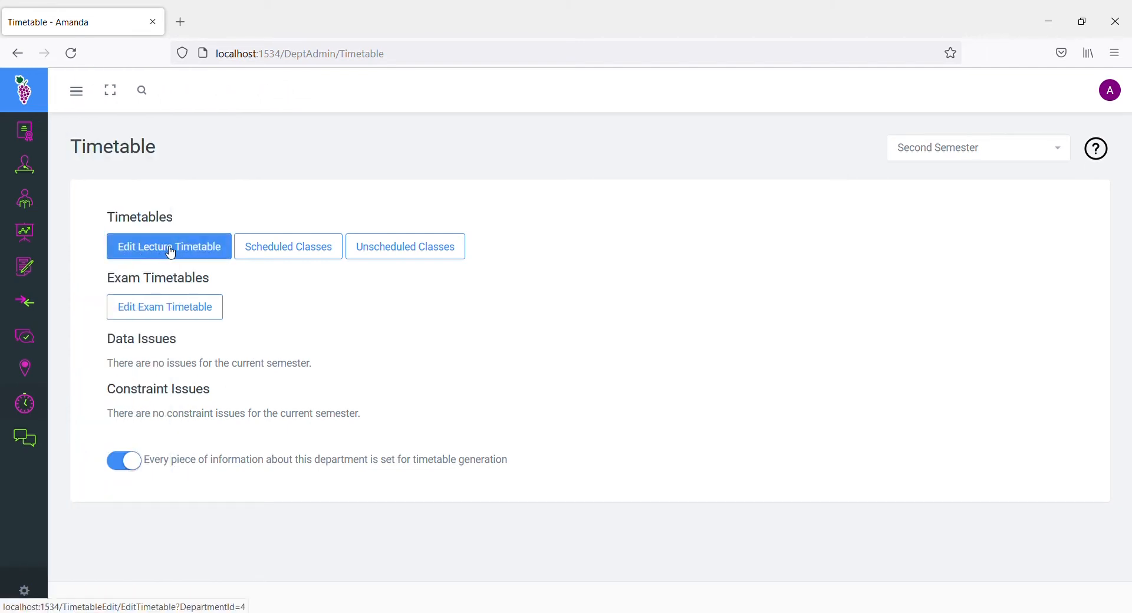
pyautogui.click(171, 252)
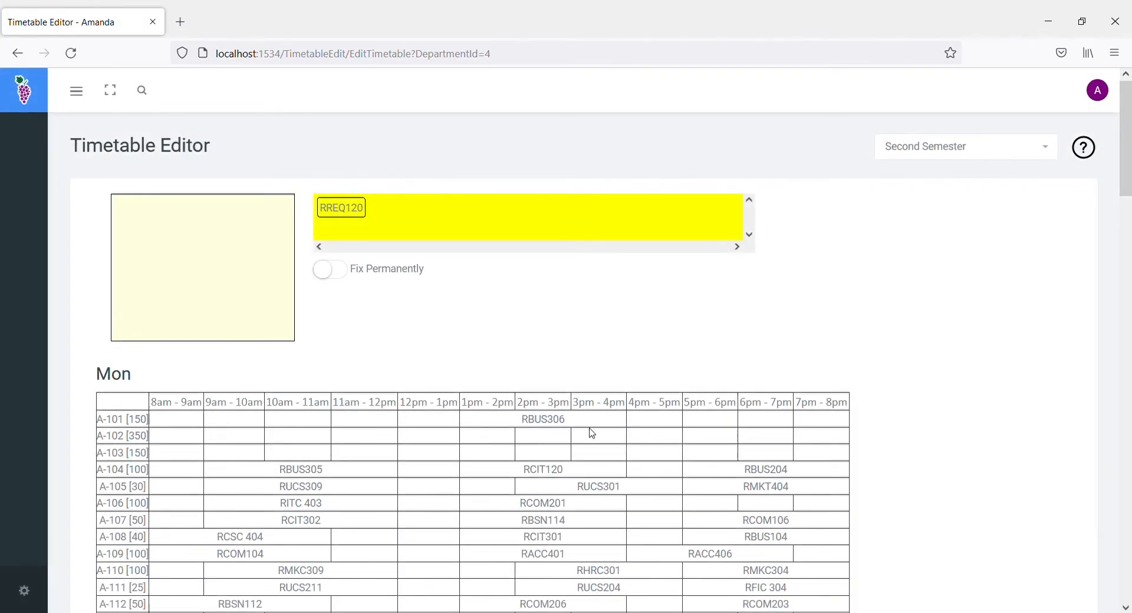
pyautogui.scroll(-3, 591, 435)
pyautogui.scroll(-15, 591, 435)
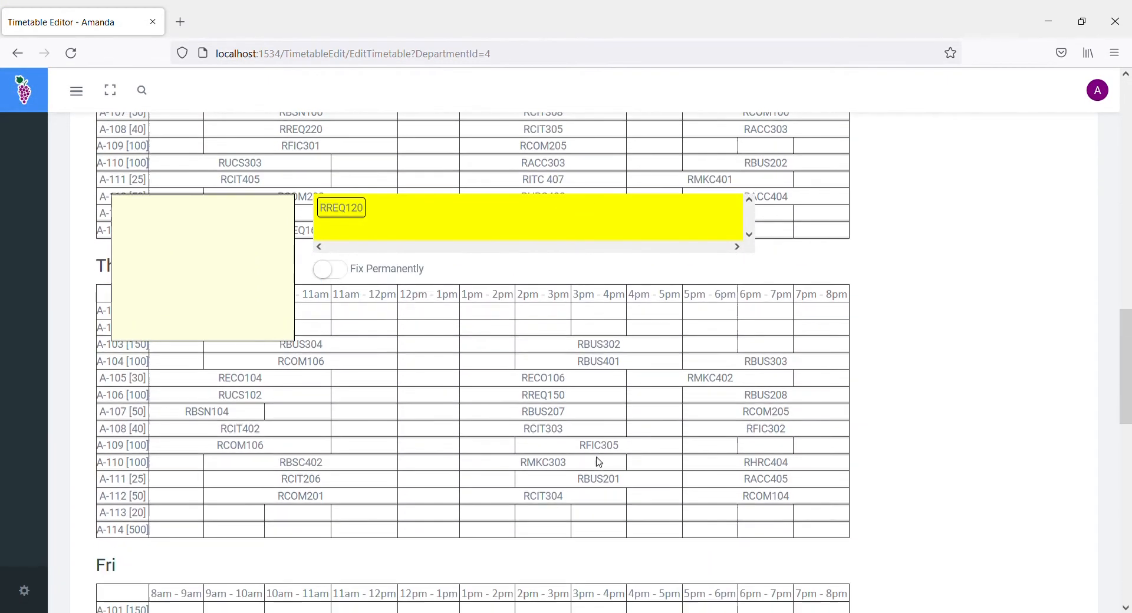
pyautogui.scroll(-10, 598, 462)
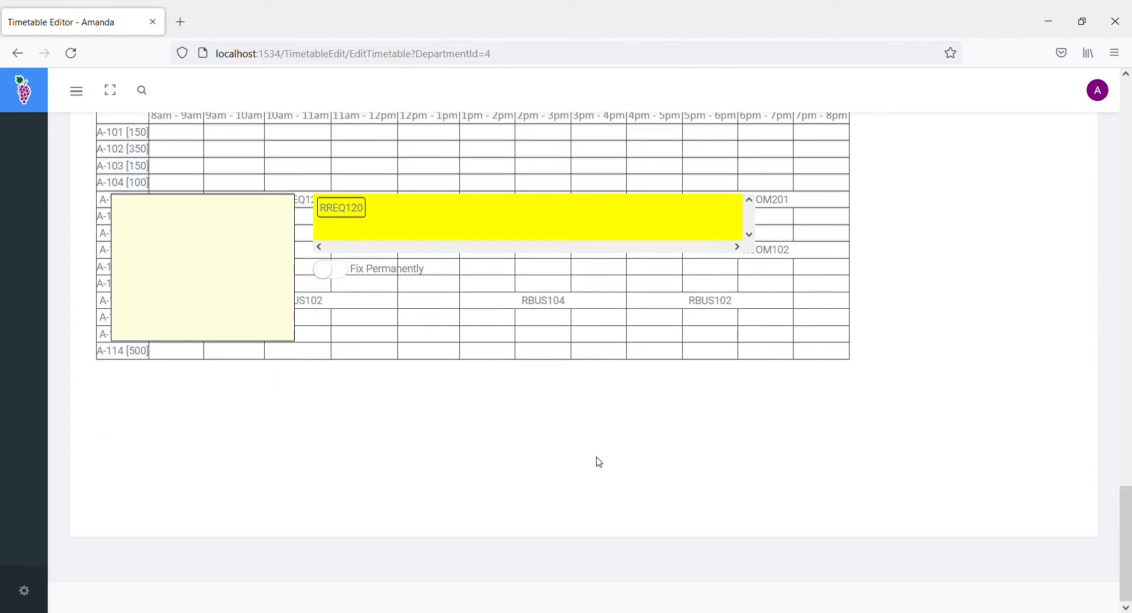
pyautogui.scroll(4, 599, 462)
pyautogui.scroll(12, 599, 462)
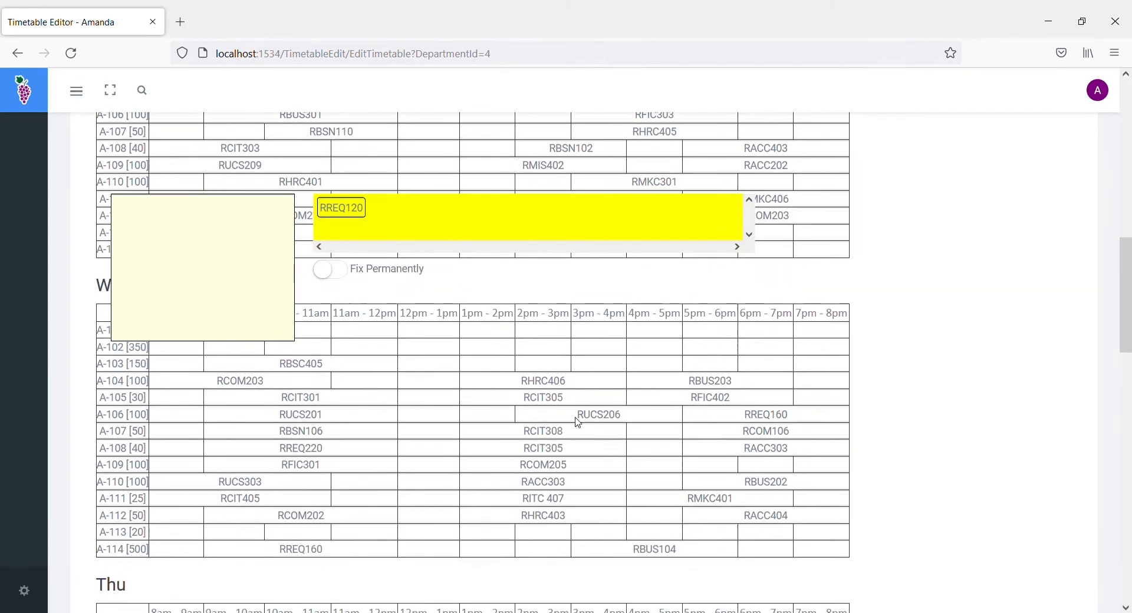
# Step: Unfix class RHRC406 from Wednesday in room A-104 and place it on Monday in room A-102 starting at 1pm
pyautogui.doubleClick(581, 385)
pyautogui.click(632, 382)
pyautogui.moveTo(401, 217); pyautogui.dragTo(488, 390)
pyautogui.scroll(10, 652, 324)
pyautogui.scroll(-1, 651, 324)
pyautogui.scroll(1, 651, 324)
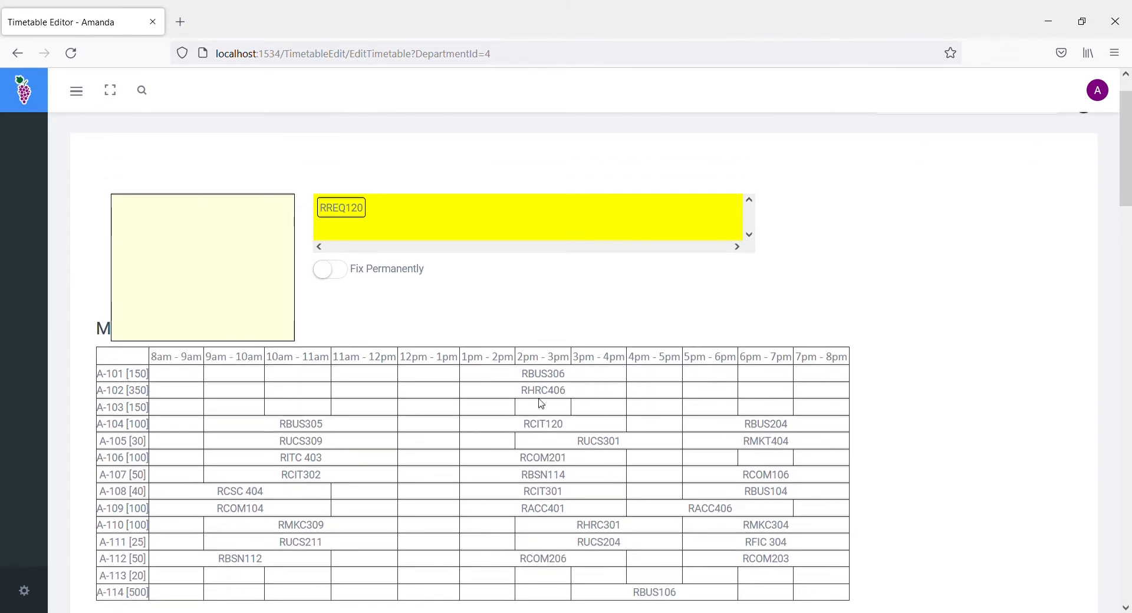
# Step: Unfix the Business Law class RBUS305 from its Monday slot in room A-104
pyautogui.click(340, 426)
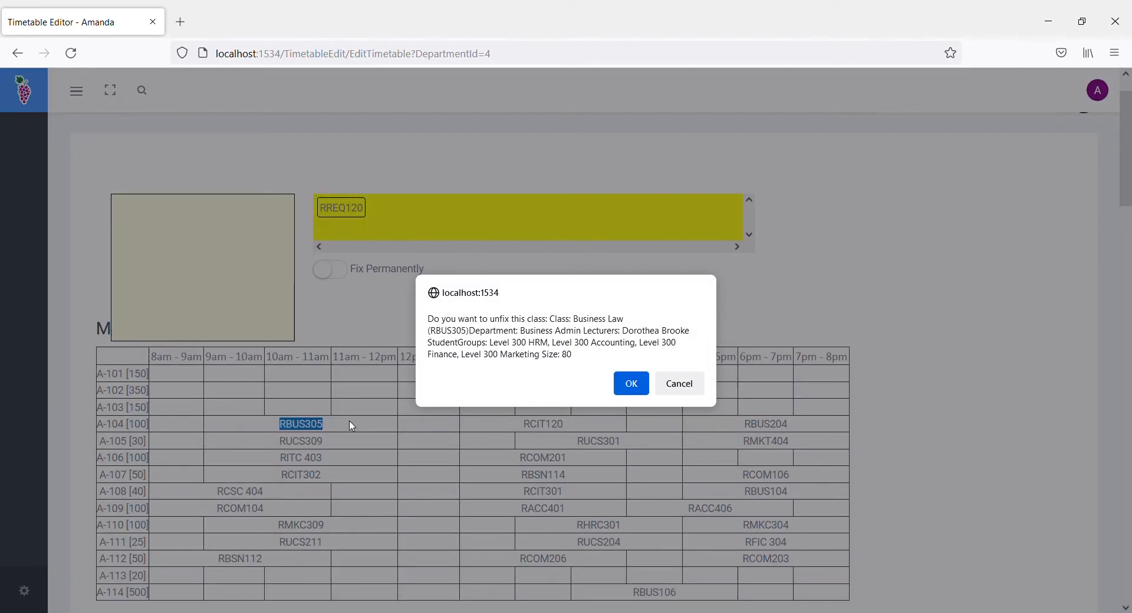
pyautogui.click(629, 384)
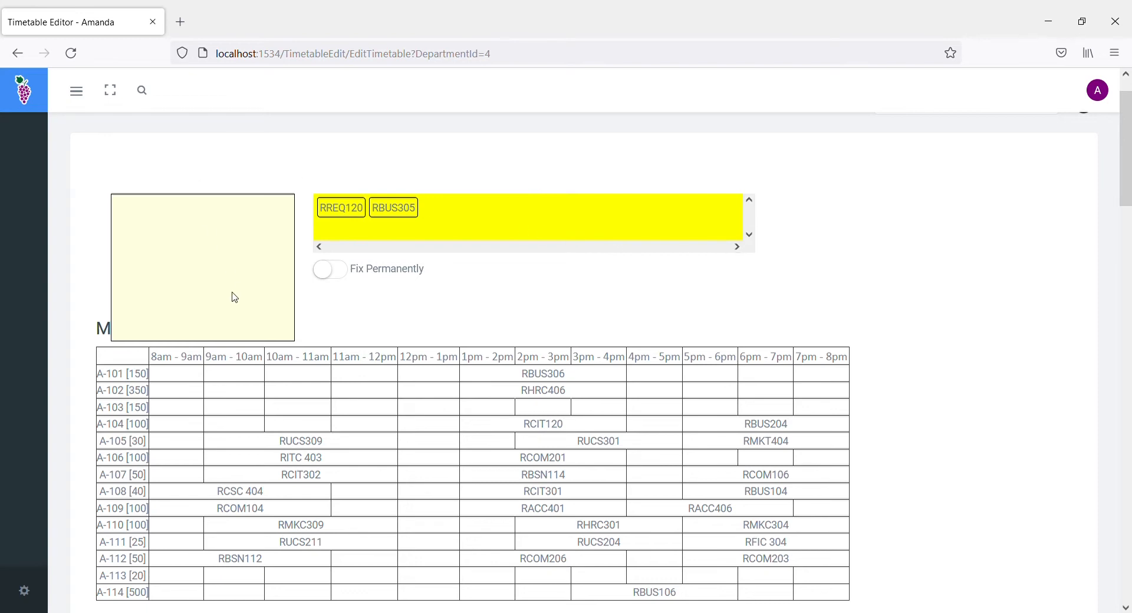
# Step: Return to the Timetable page and view the available semester choices, keeping Second Semester
pyautogui.click(16, 54)
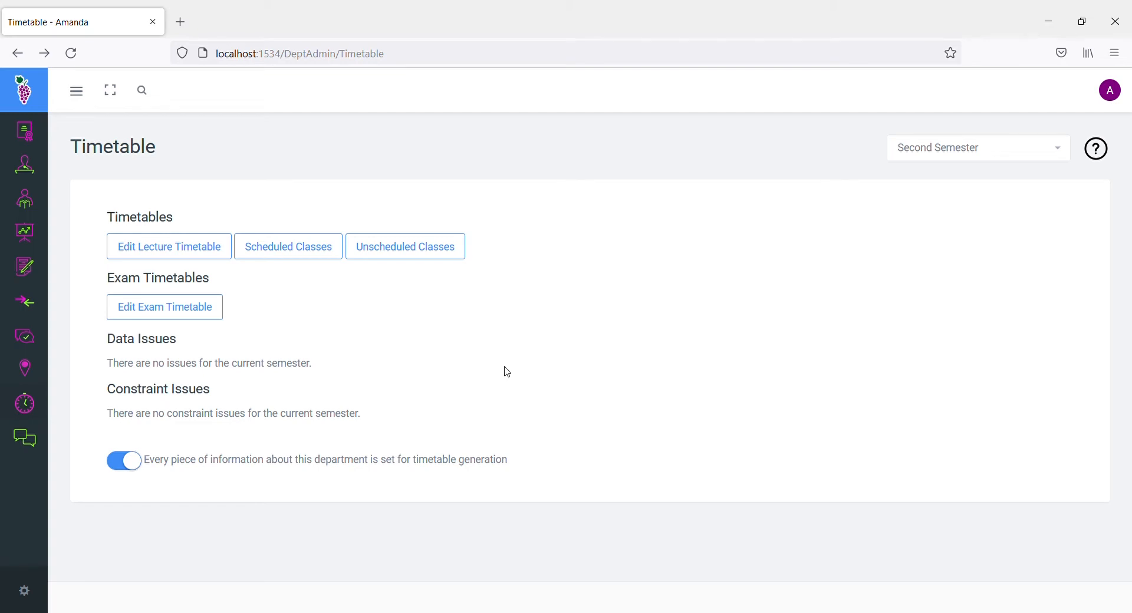
pyautogui.click(1026, 153)
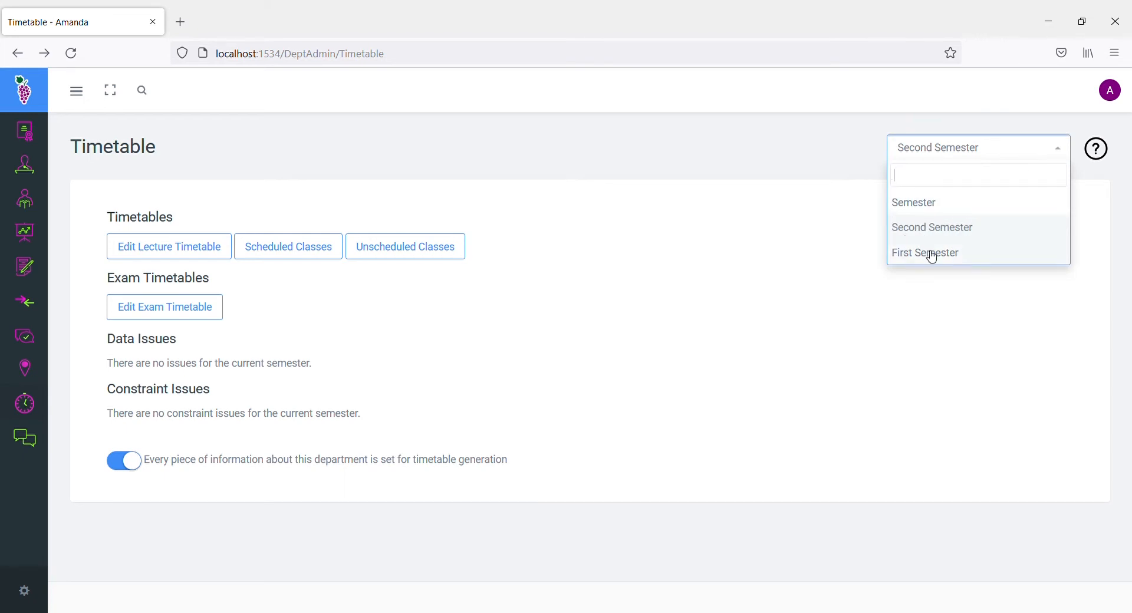
pyautogui.click(804, 258)
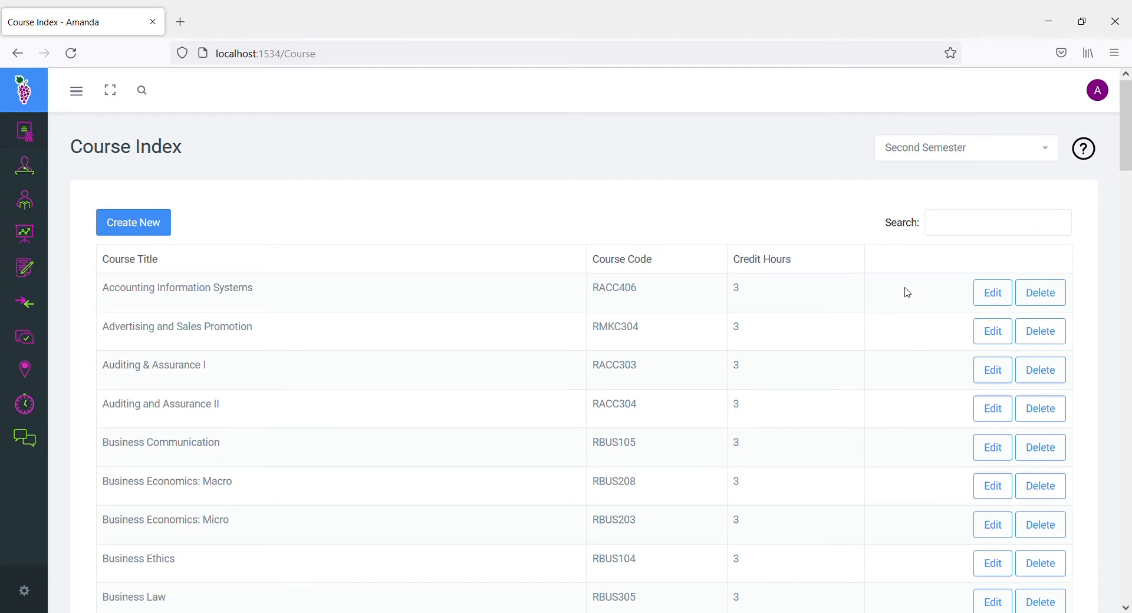
# Step: Switch the role from Business Admin to Cicely University
pyautogui.click(1114, 96)
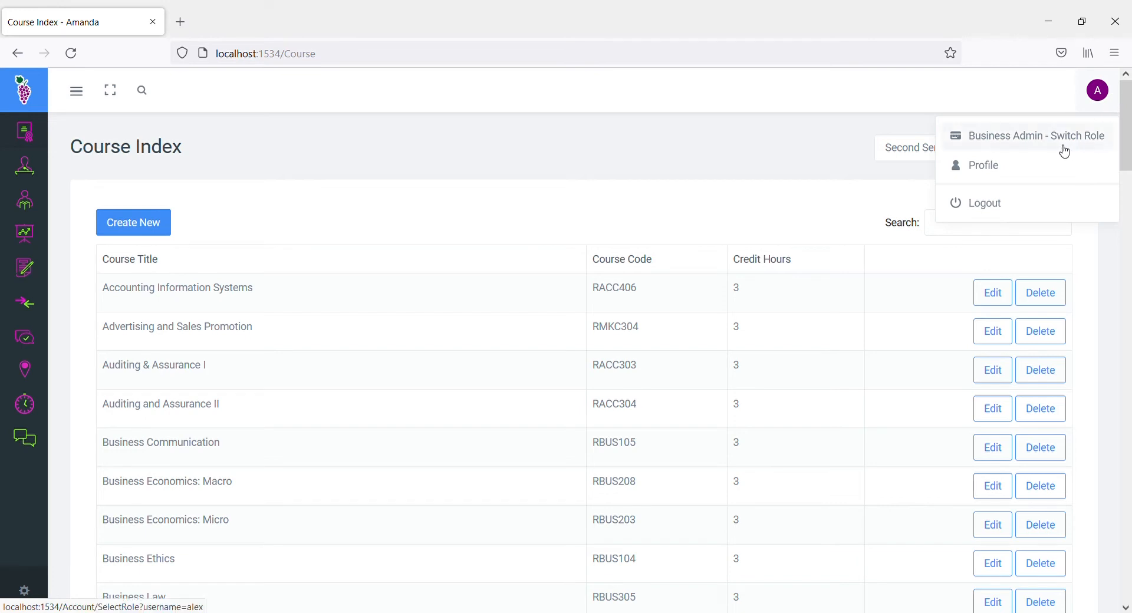
pyautogui.click(983, 141)
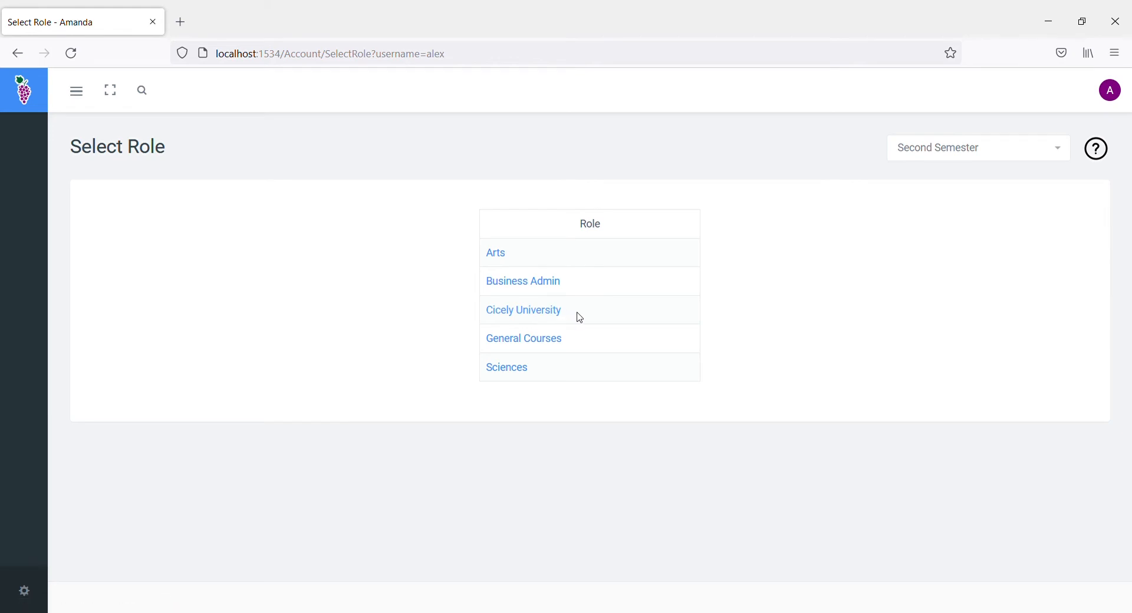
pyautogui.click(521, 320)
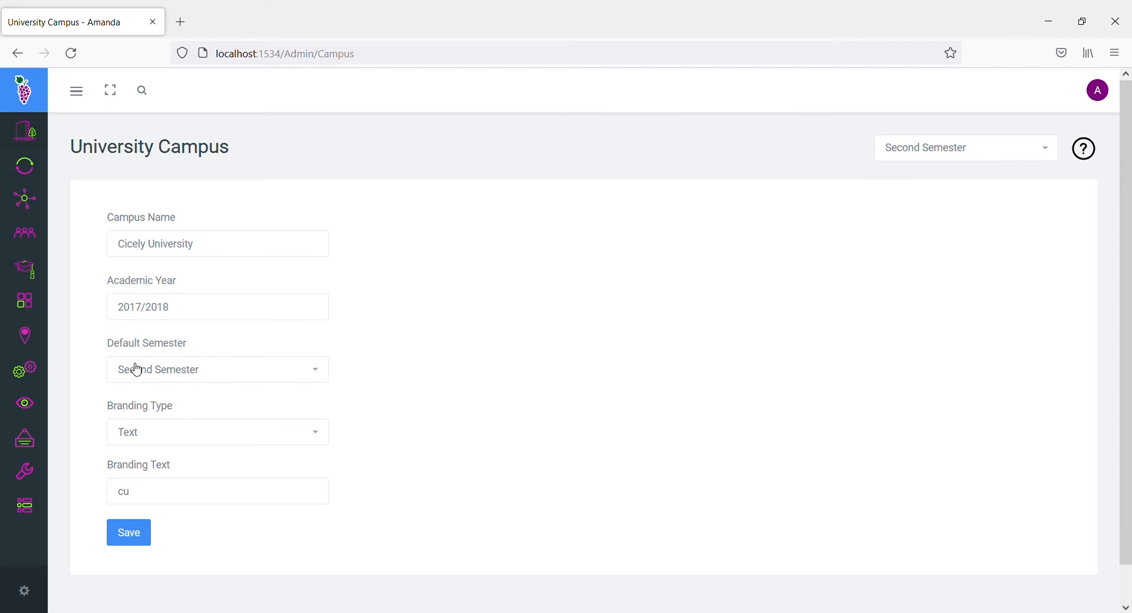
# Step: View the venue setup options in the university administration and return to the main section list
pyautogui.moveTo(32, 297)
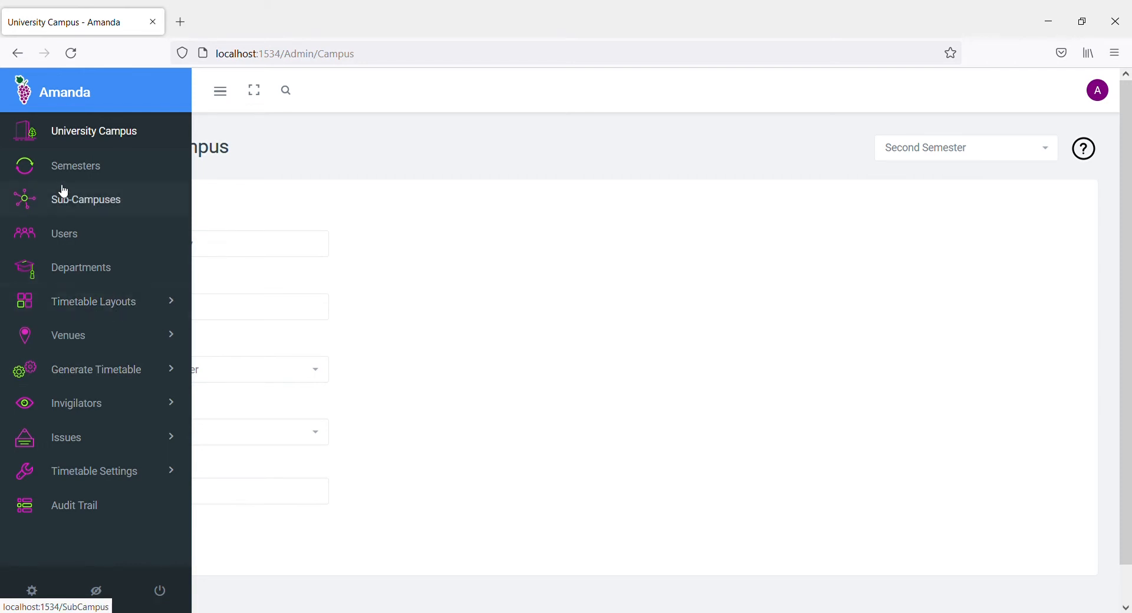
pyautogui.click(107, 344)
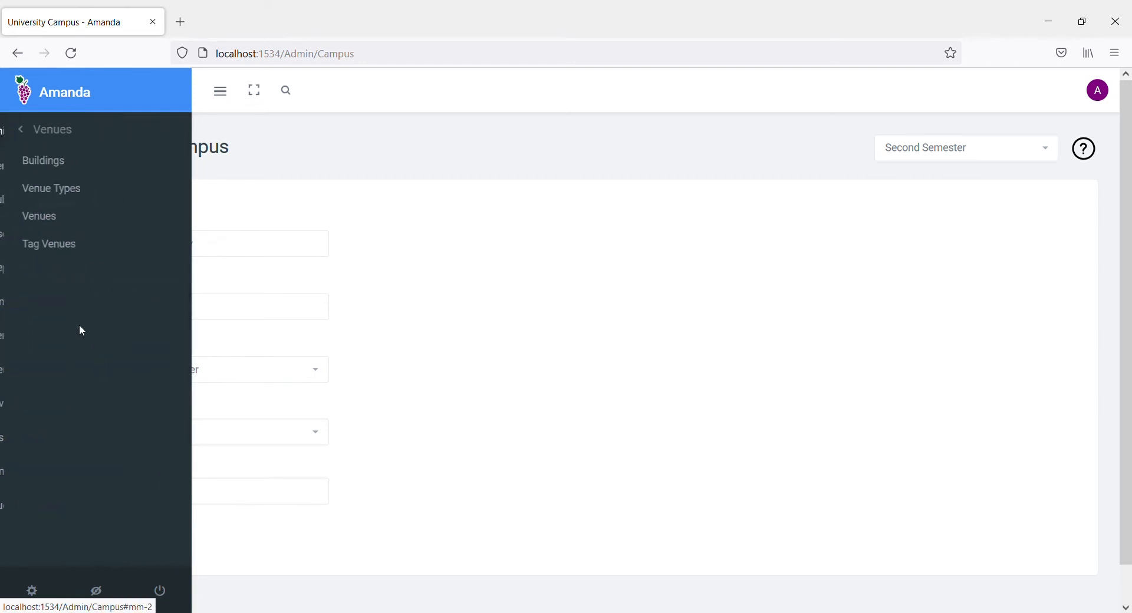
pyautogui.click(20, 133)
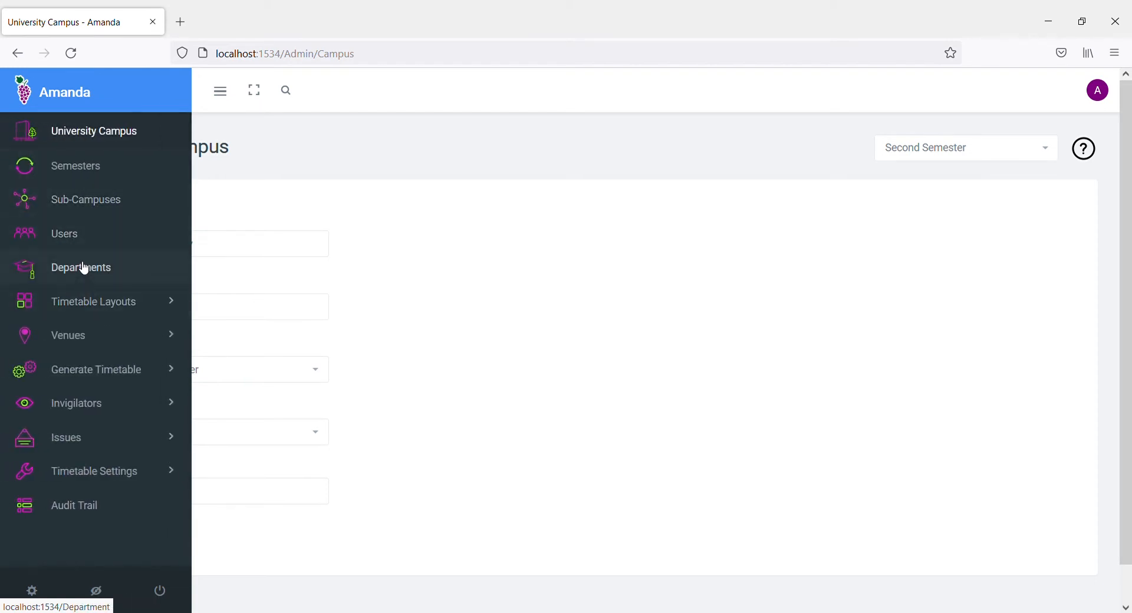
# Step: Open the lecture layout named Main Layout in the Timetable Layout Designer
pyautogui.click(115, 311)
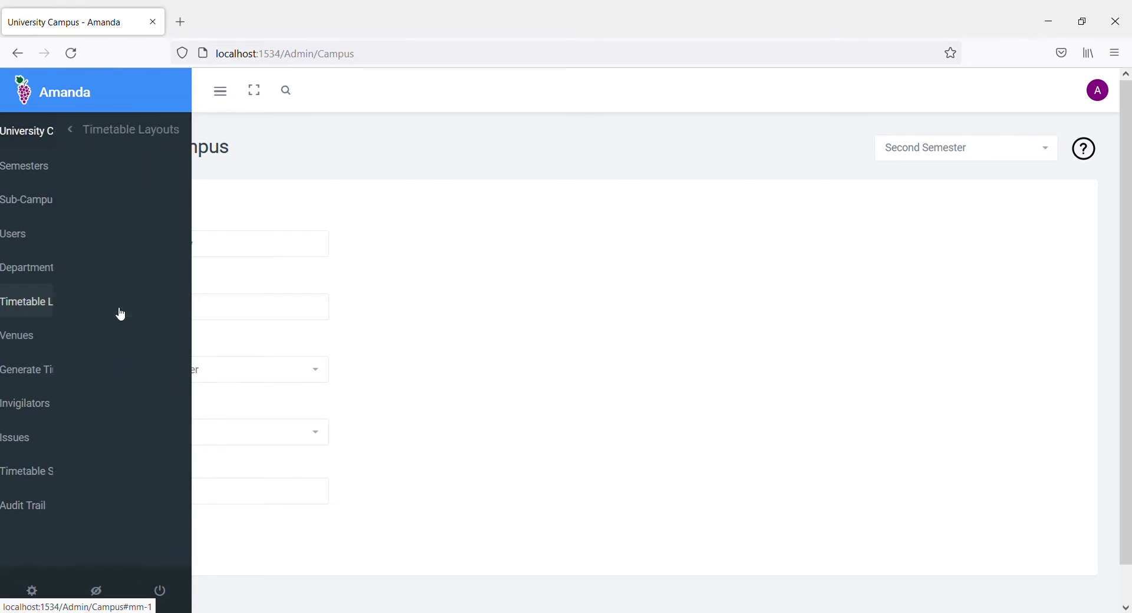
pyautogui.click(61, 159)
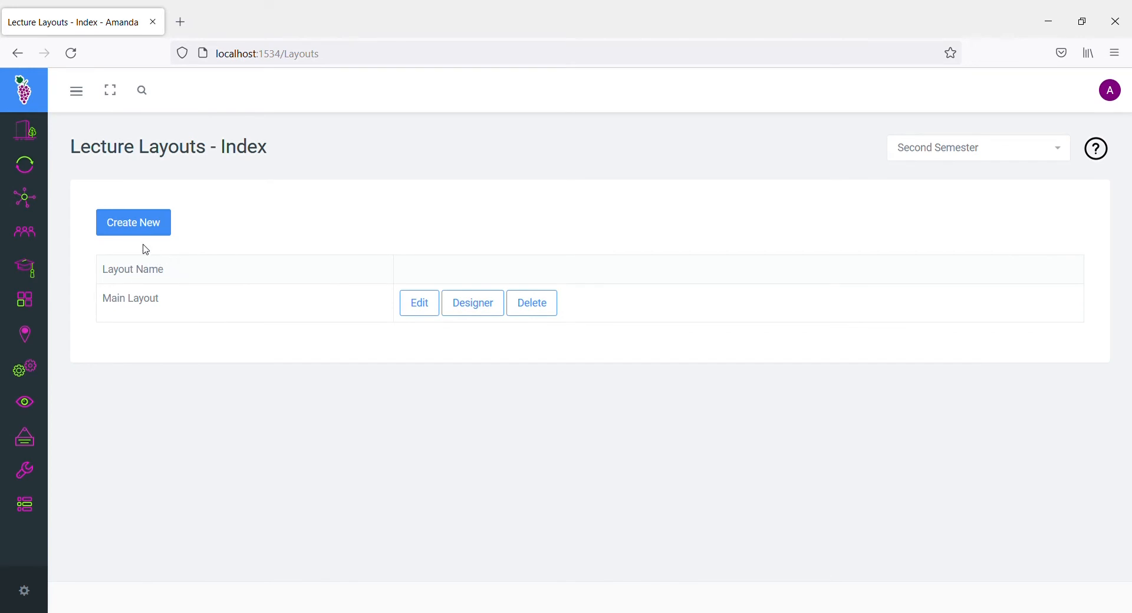
pyautogui.click(494, 303)
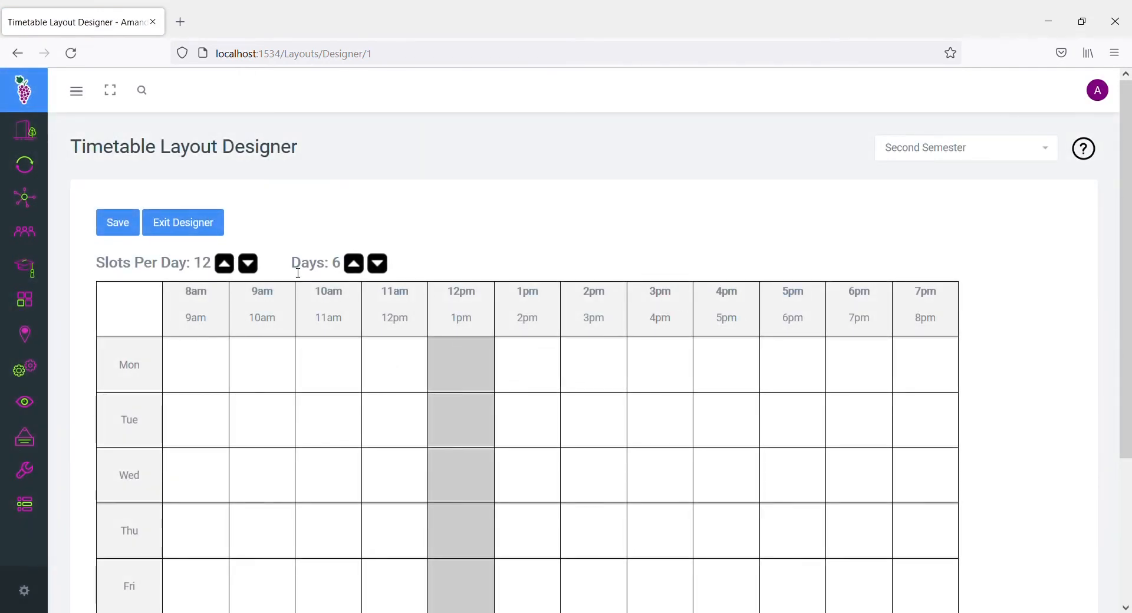
# Step: Increase the layout's number of days to 10, and reduce it to 2
pyautogui.click(356, 269)
pyautogui.click(356, 268)
pyautogui.click(357, 268)
pyautogui.click(356, 269)
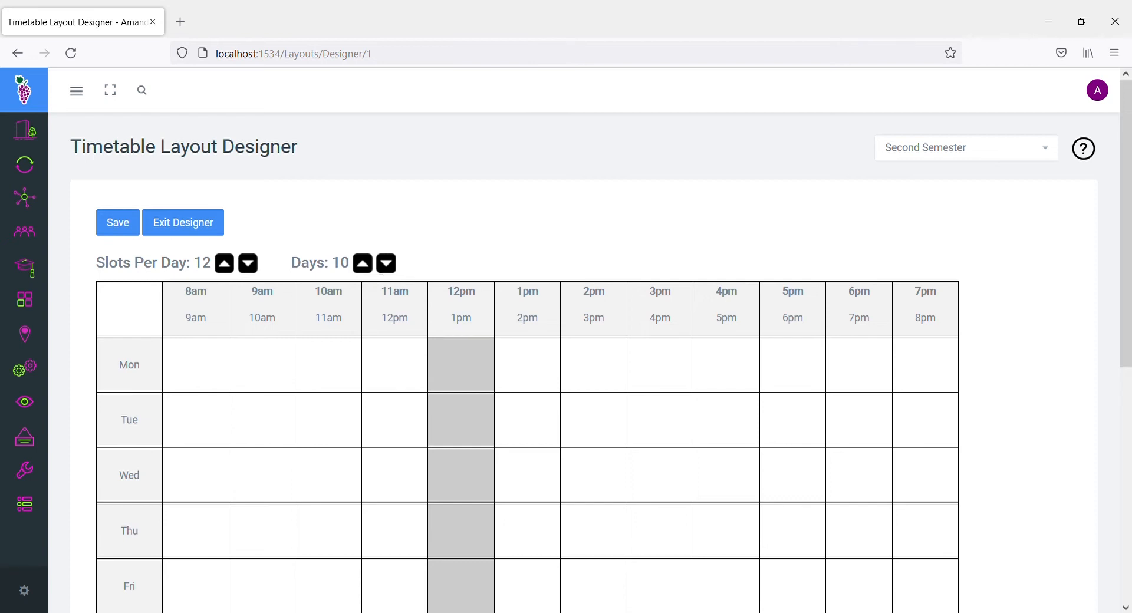
pyautogui.click(383, 267)
pyautogui.click(385, 267)
pyautogui.click(384, 267)
pyautogui.click(385, 267)
pyautogui.click(387, 268)
pyautogui.click(388, 269)
pyautogui.click(388, 269)
pyautogui.click(389, 270)
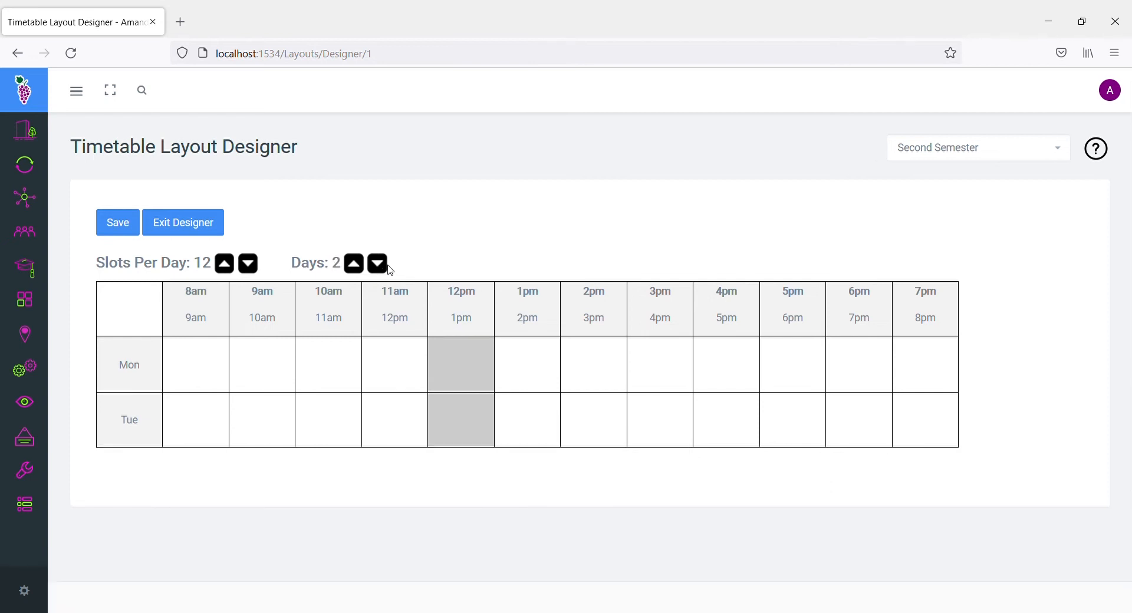
# Step: Try raising the layout's slots per day by one, and reduce them to 8
pyautogui.click(228, 271)
pyautogui.click(249, 268)
pyautogui.click(249, 269)
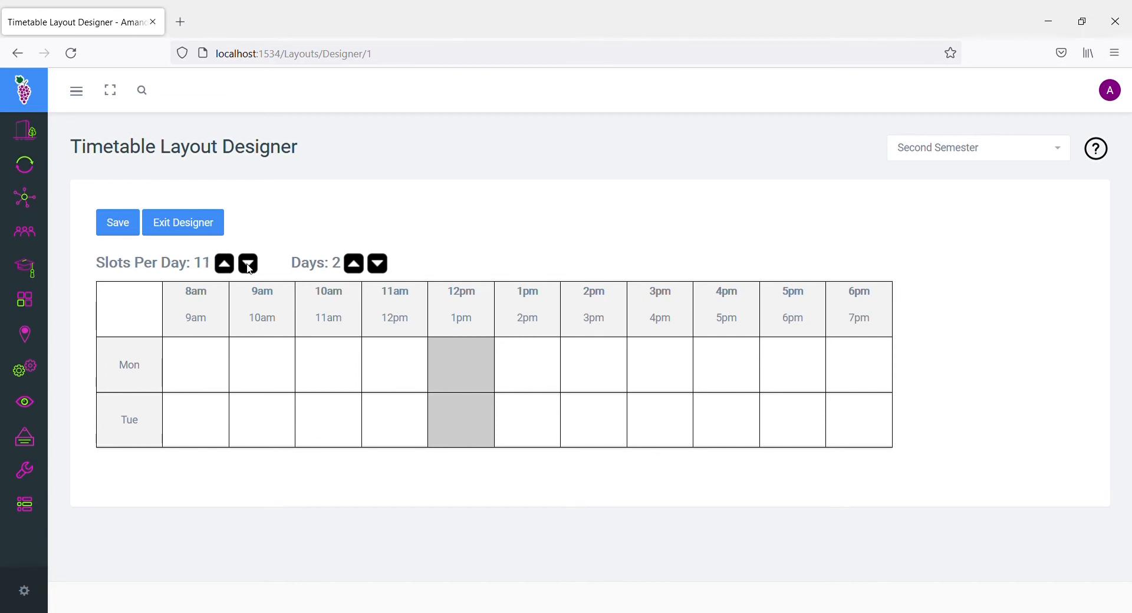
pyautogui.click(249, 269)
pyautogui.click(249, 269)
pyautogui.click(249, 268)
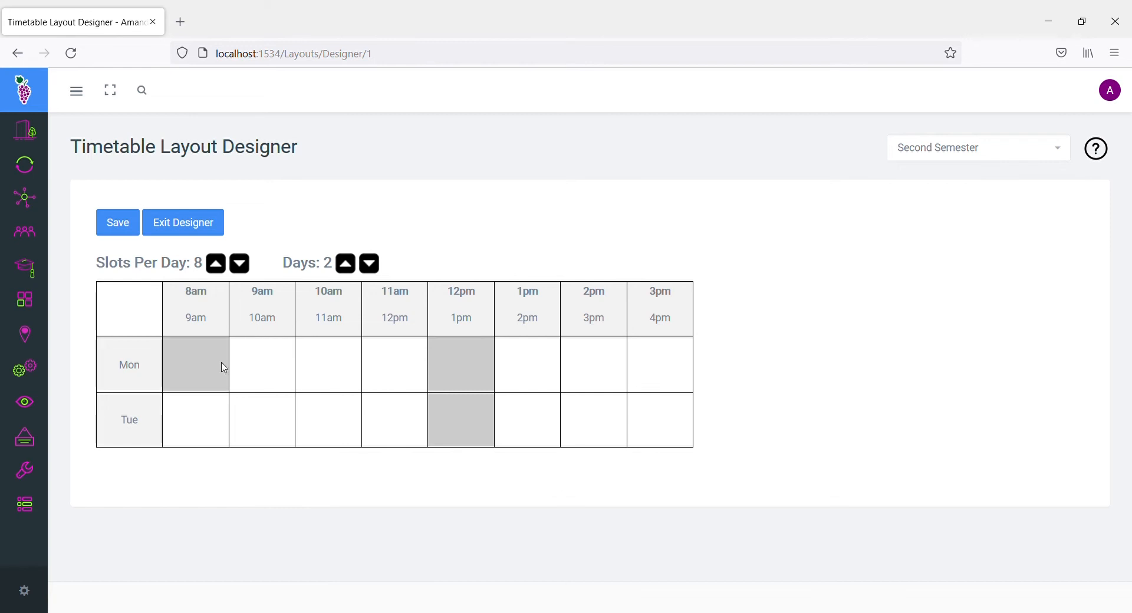
# Step: Generate the Second Semester lecture timetable, save it during generation, and close the completion message
pyautogui.moveTo(80, 280)
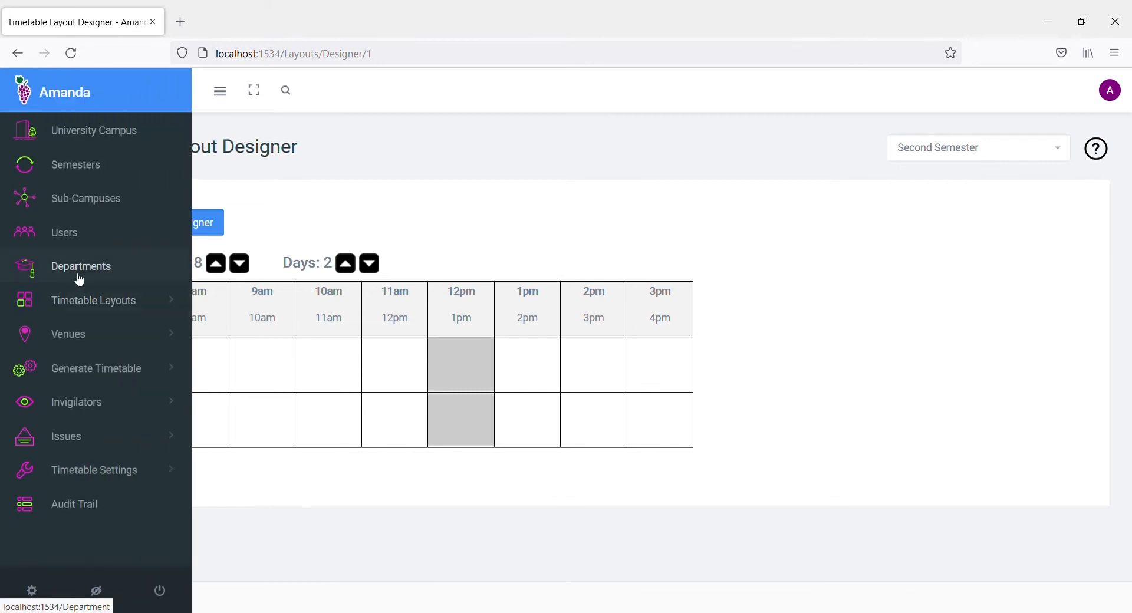
pyautogui.click(108, 378)
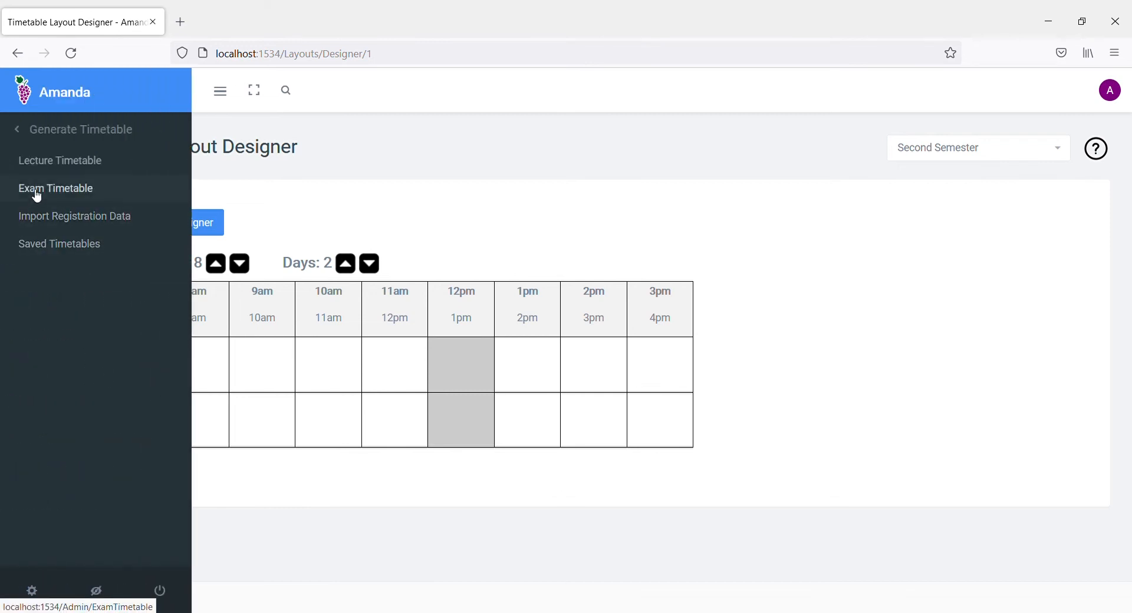
pyautogui.click(66, 167)
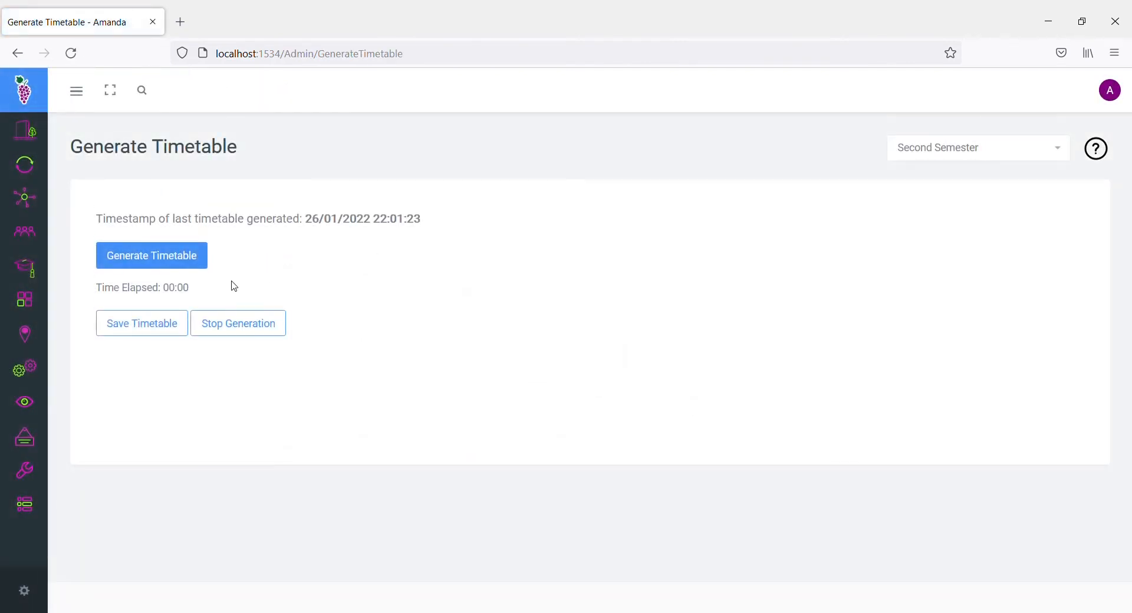
pyautogui.click(168, 265)
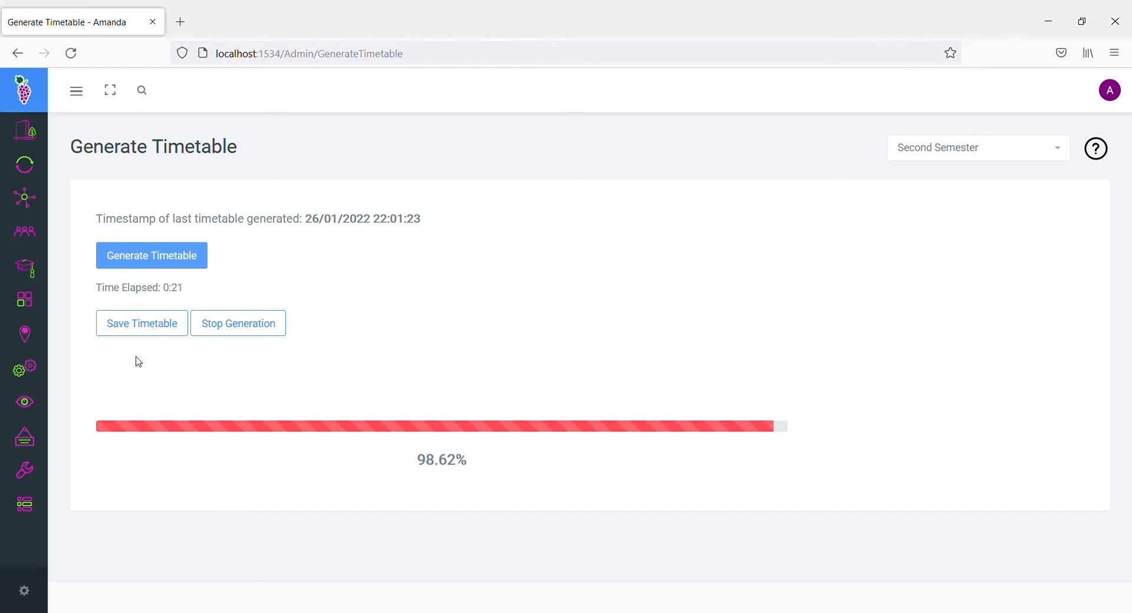
pyautogui.click(137, 331)
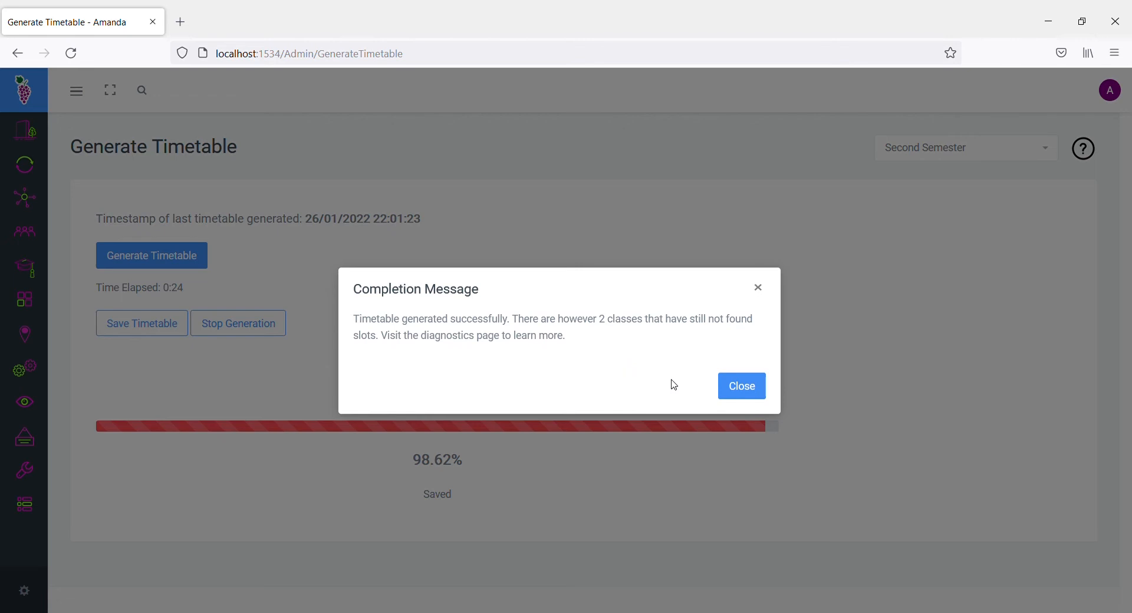
pyautogui.click(732, 389)
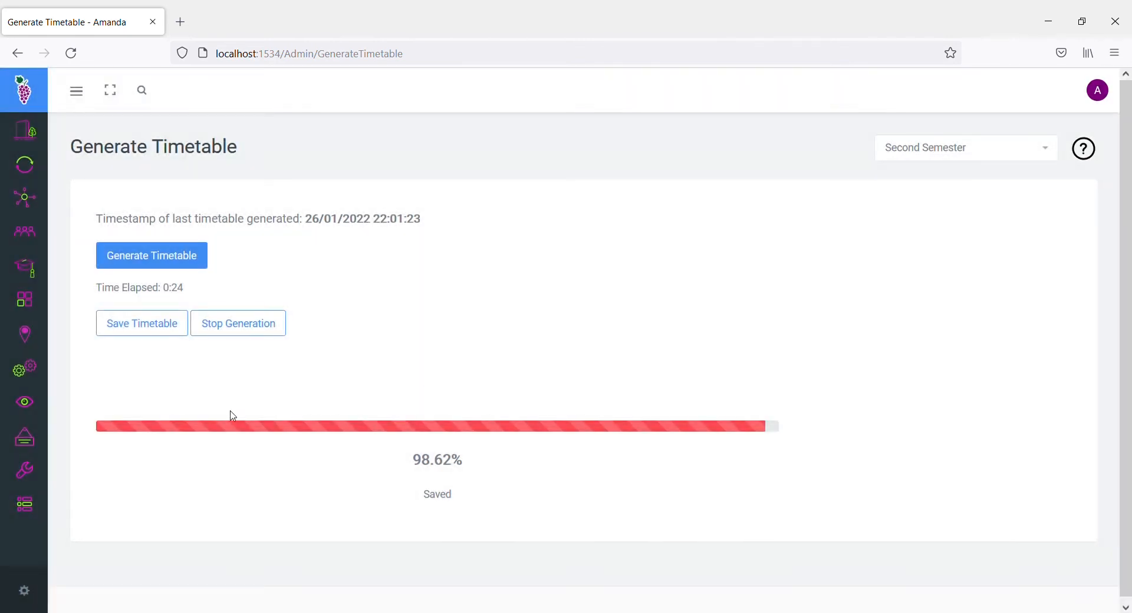
# Step: Open the Diagnostics page for timetable issues and examine the problem type and details of each listed class
pyautogui.moveTo(5, 413)
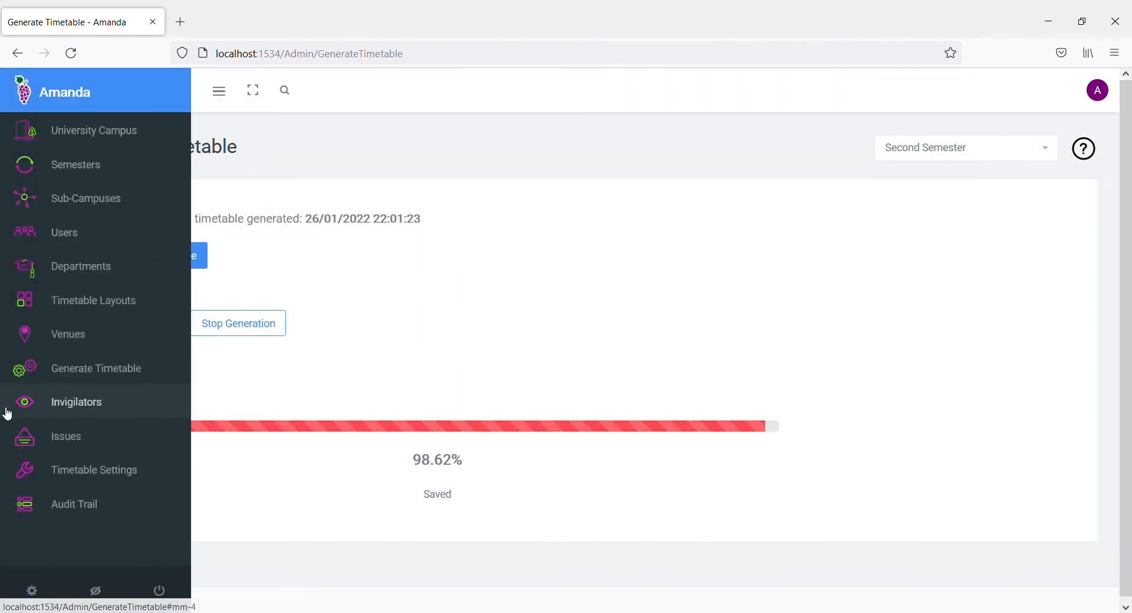
pyautogui.click(78, 440)
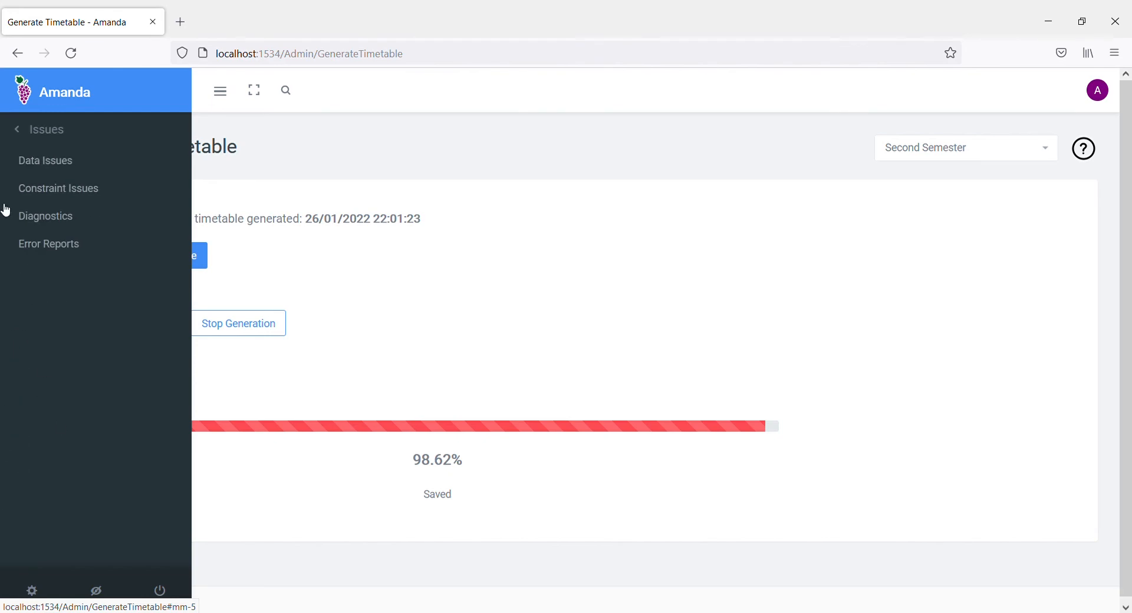
pyautogui.click(45, 225)
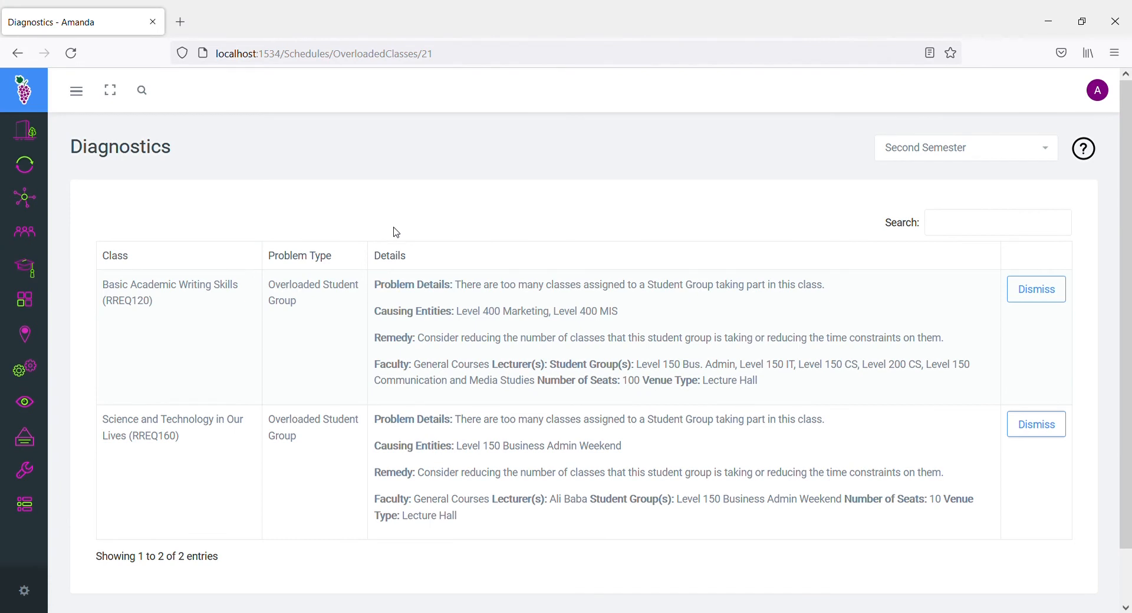
pyautogui.tripleClick(283, 293)
pyautogui.click(320, 344)
pyautogui.moveTo(274, 424); pyautogui.dragTo(311, 439)
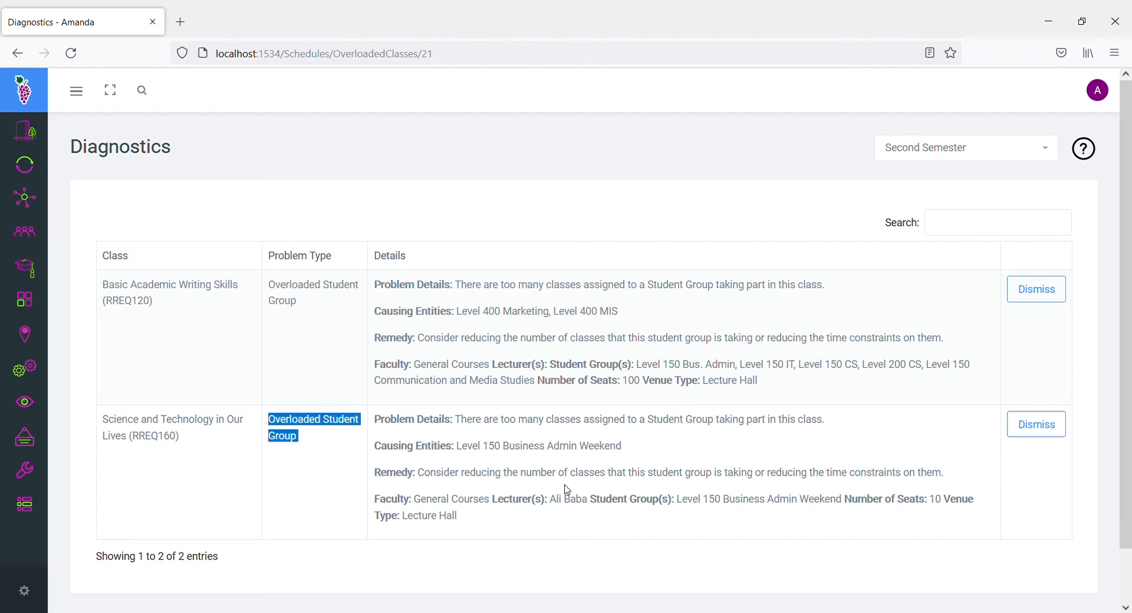
pyautogui.click(753, 459)
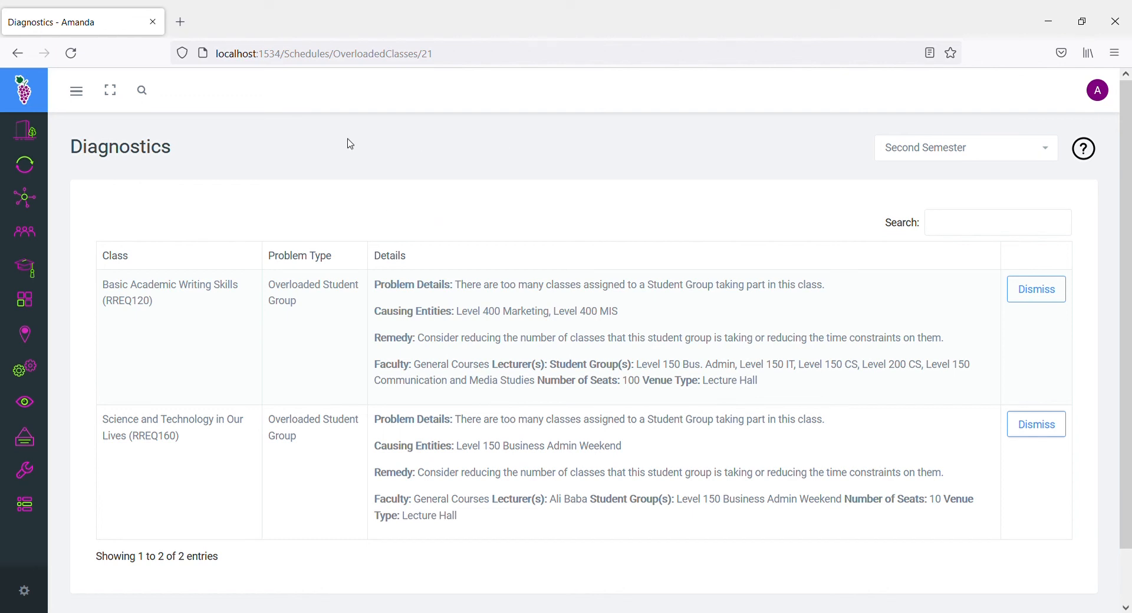
# Step: Open the lecture timetable of Business Admin's Level 300 HRM student group, view it as a grid, and return to the list
pyautogui.click(24, 94)
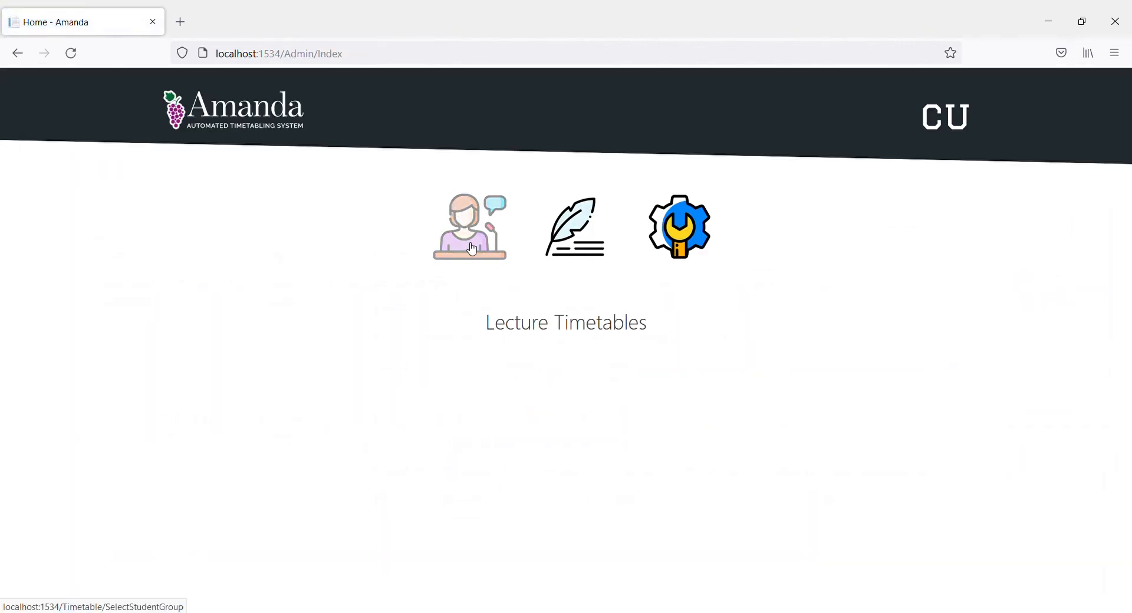
pyautogui.click(472, 251)
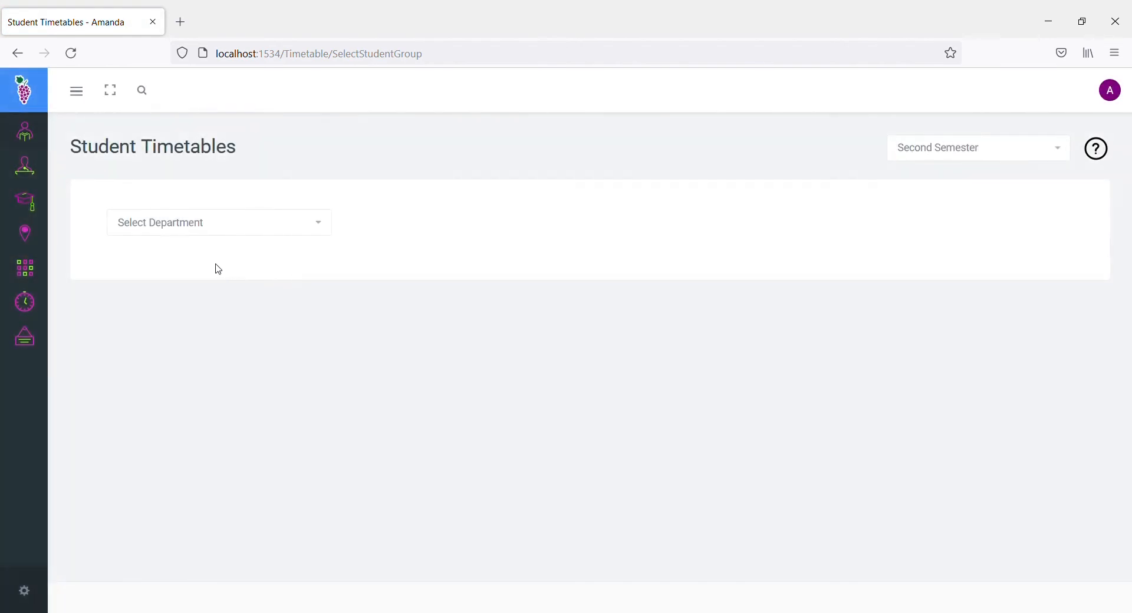
pyautogui.click(243, 232)
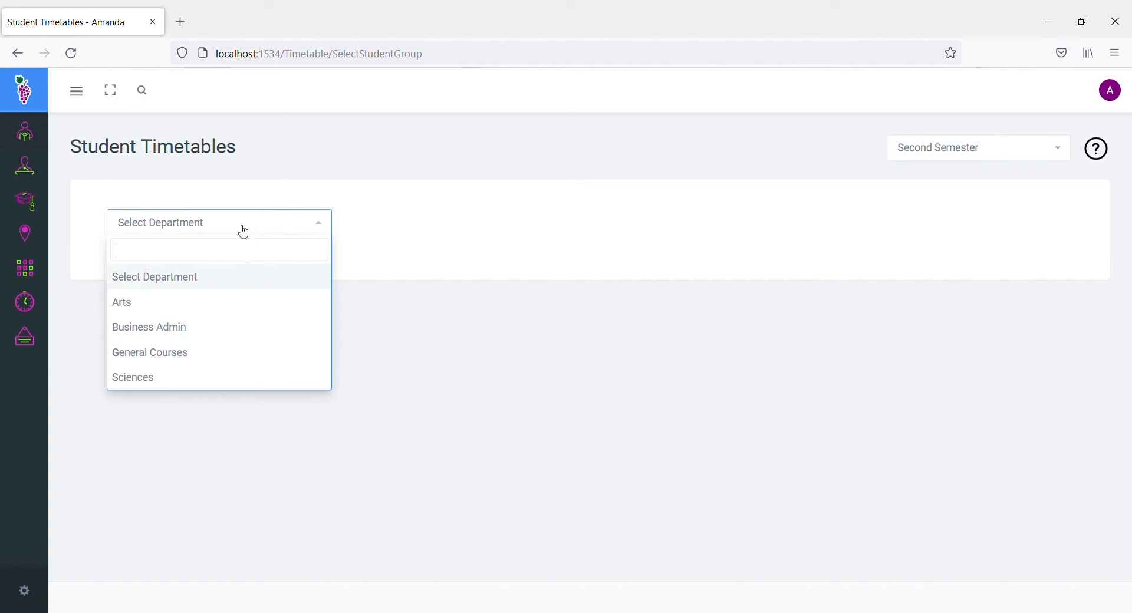
pyautogui.click(235, 333)
pyautogui.click(195, 275)
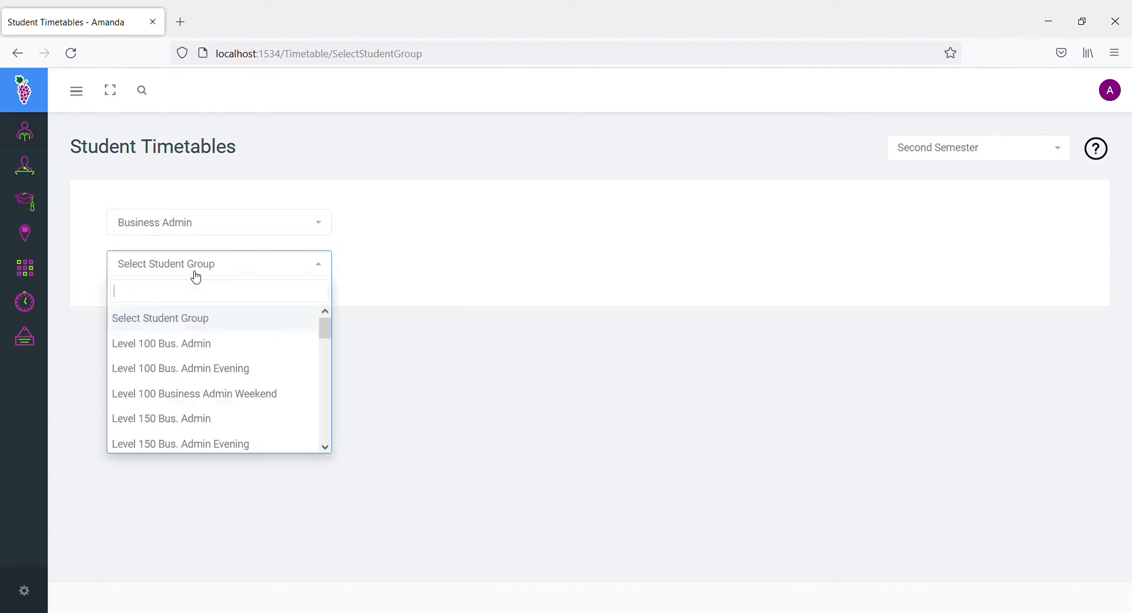
pyautogui.moveTo(323, 334); pyautogui.dragTo(334, 373)
pyautogui.click(230, 408)
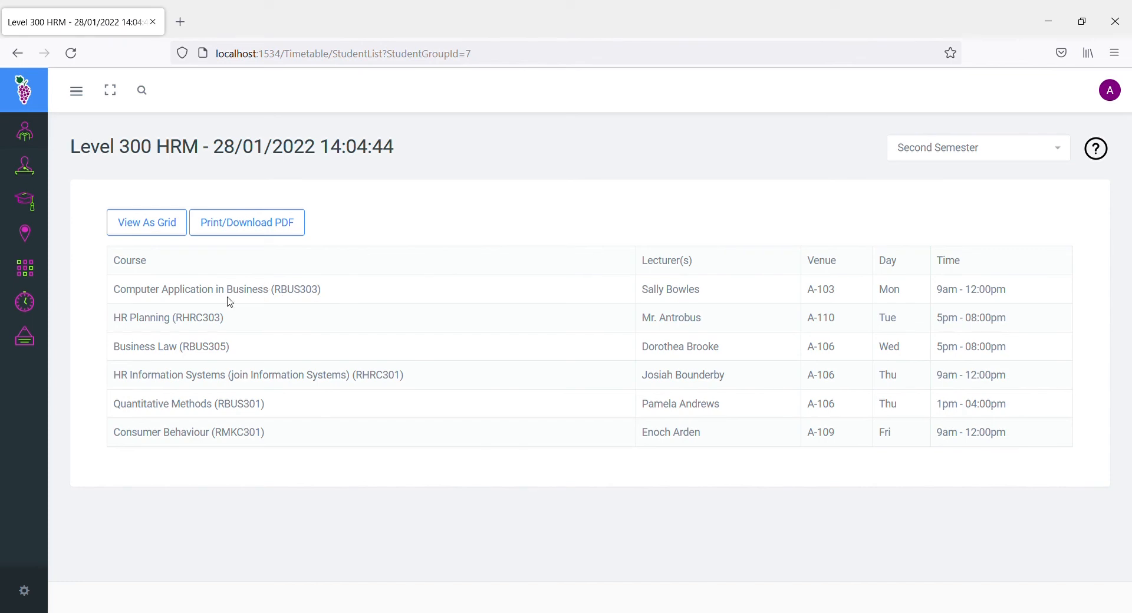
pyautogui.click(143, 232)
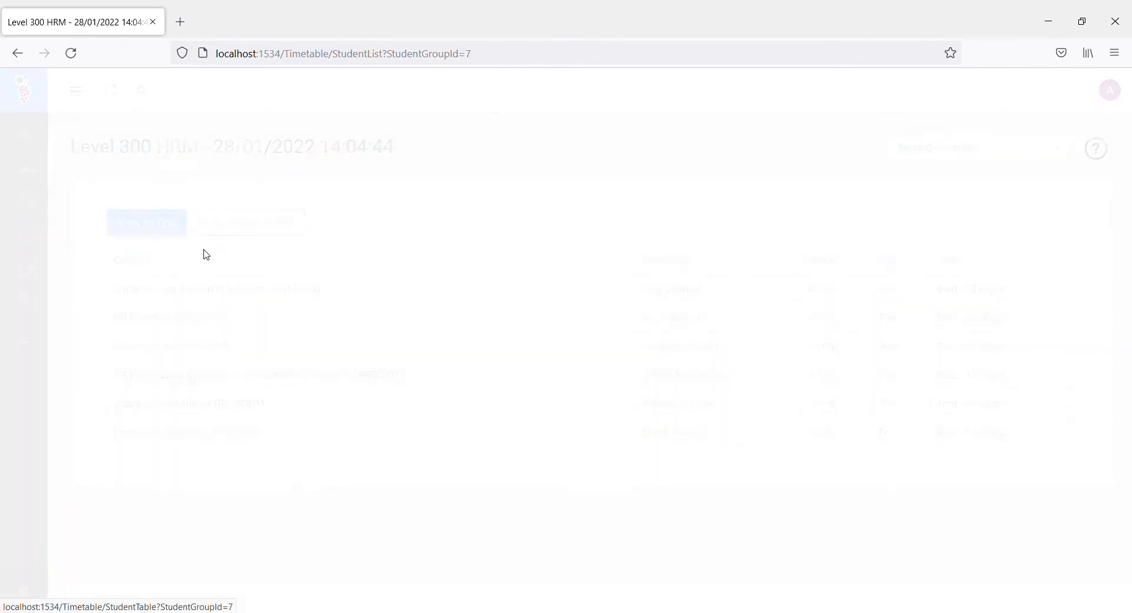
pyautogui.click(18, 61)
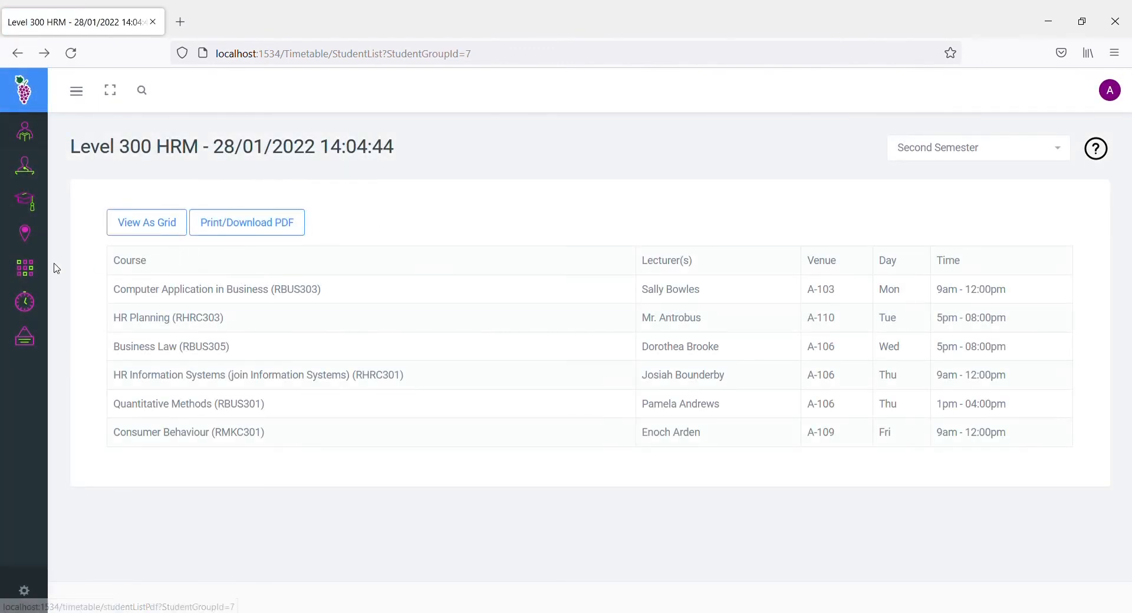
# Step: Open the composite lecture timetable and look through its venue grids for each weekday
pyautogui.moveTo(43, 207)
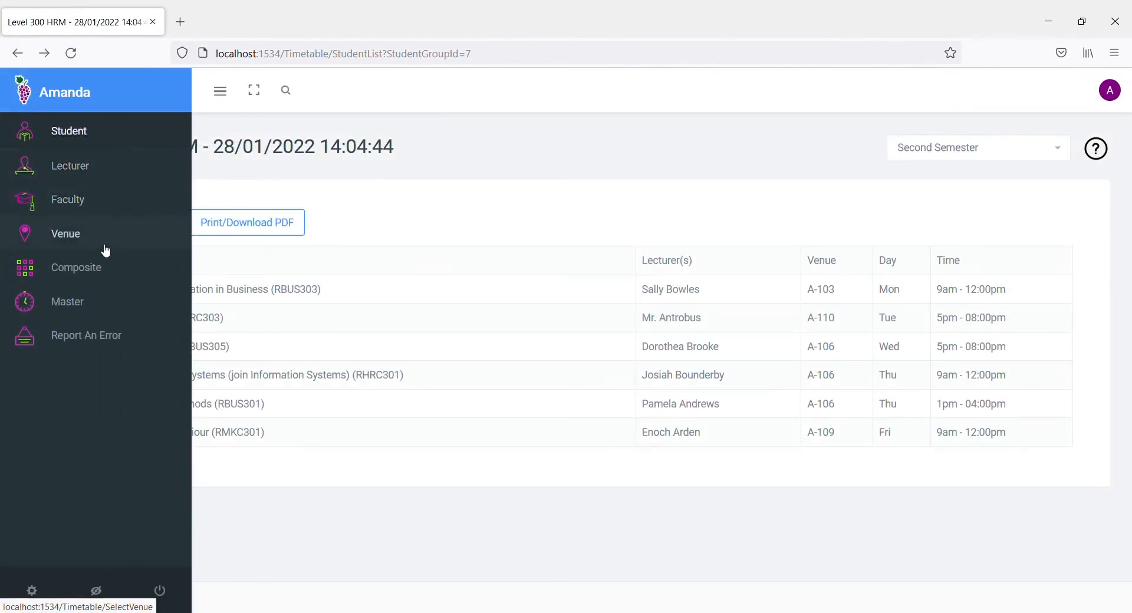
pyautogui.click(78, 273)
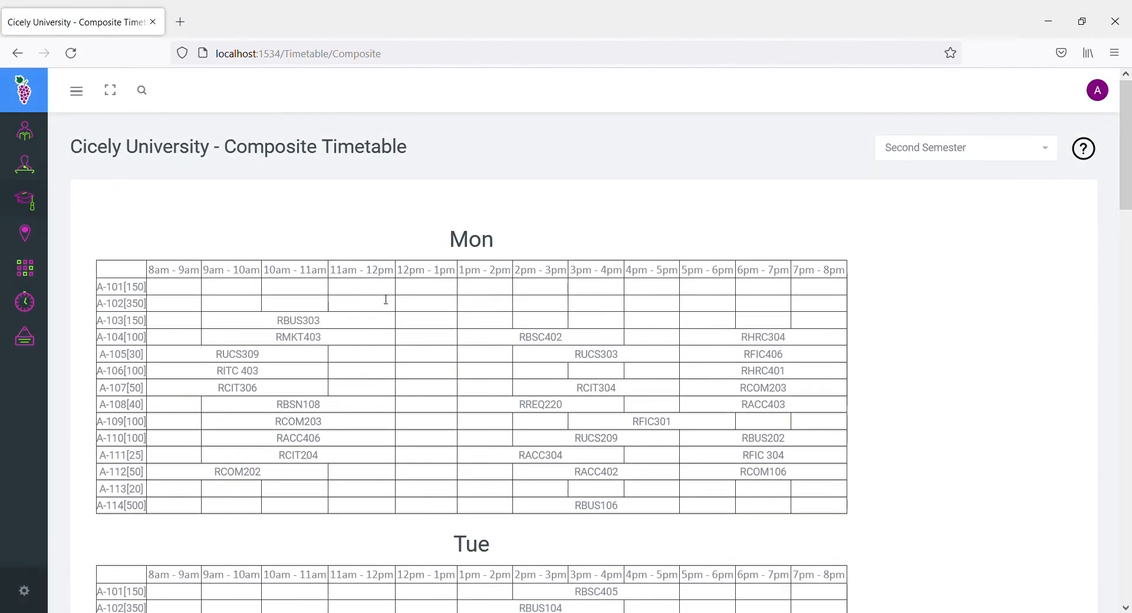
pyautogui.scroll(-7, 492, 370)
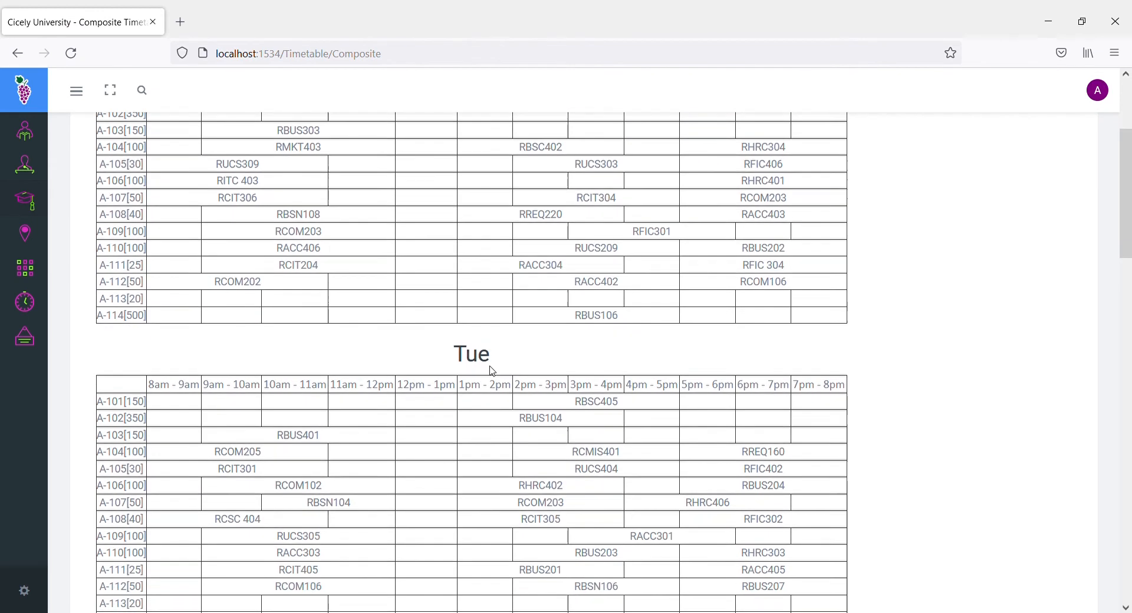
pyautogui.scroll(-5, 493, 371)
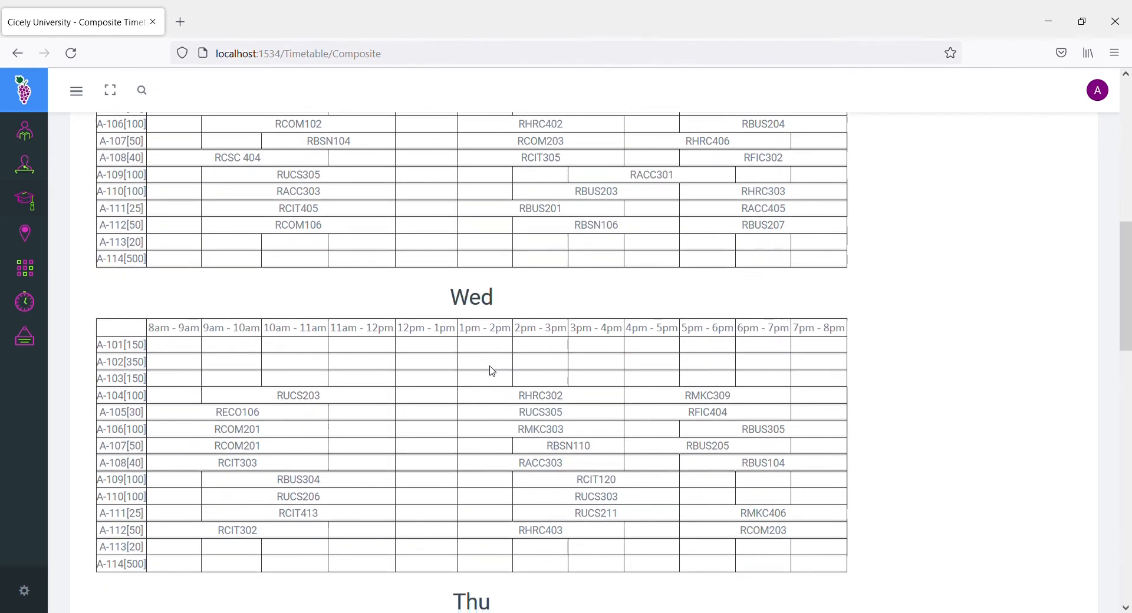
pyautogui.scroll(-7, 493, 370)
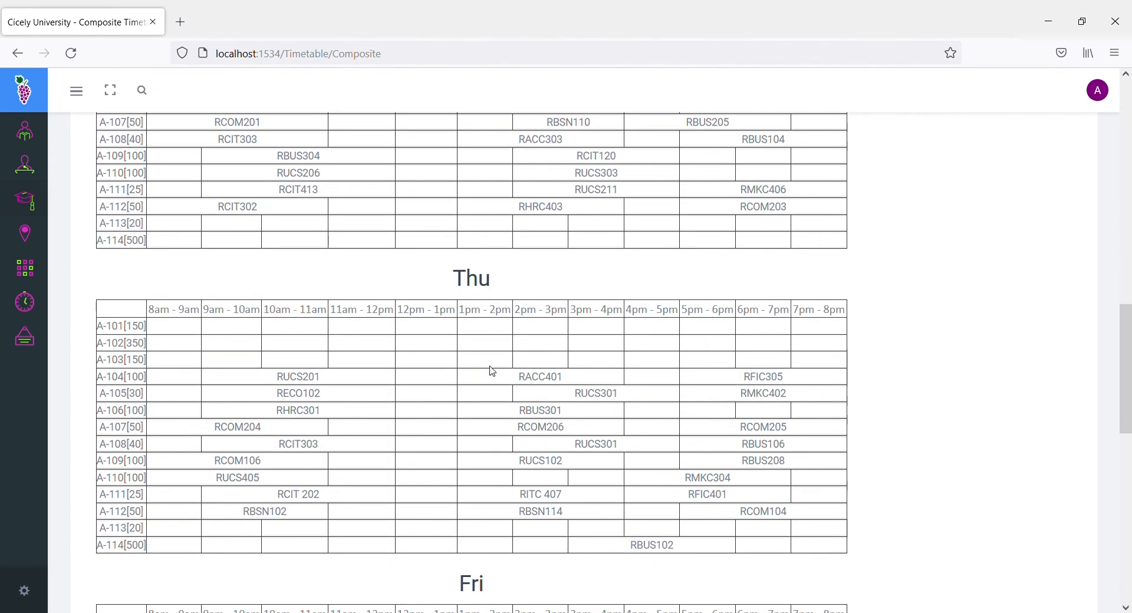
pyautogui.scroll(18, 496, 372)
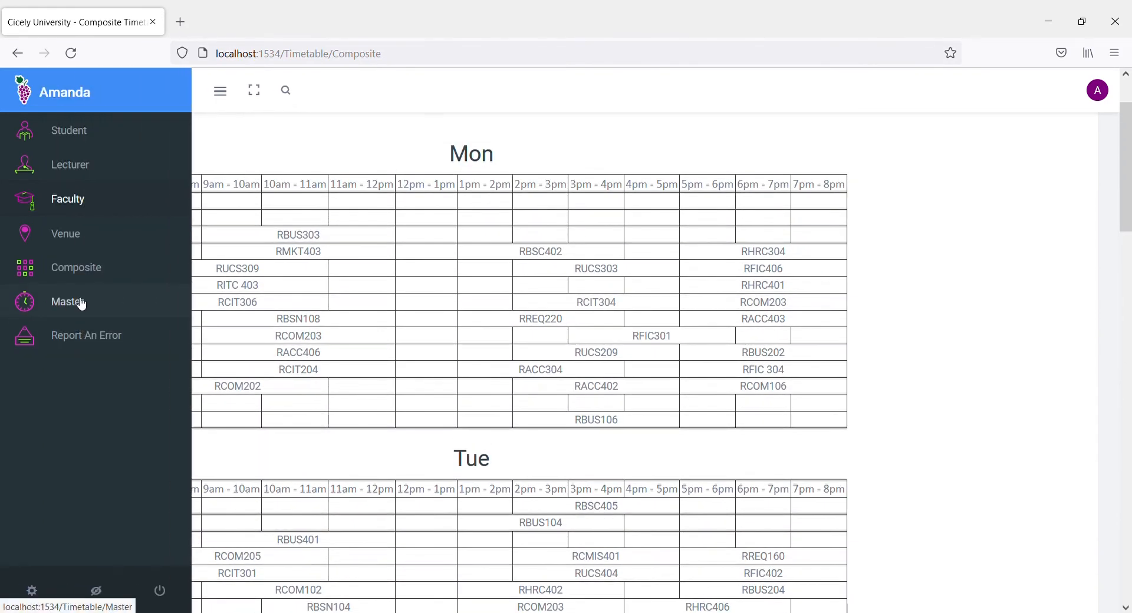
# Step: Open the master lecture timetable, look through its course list, and activate its search field
pyautogui.click(80, 303)
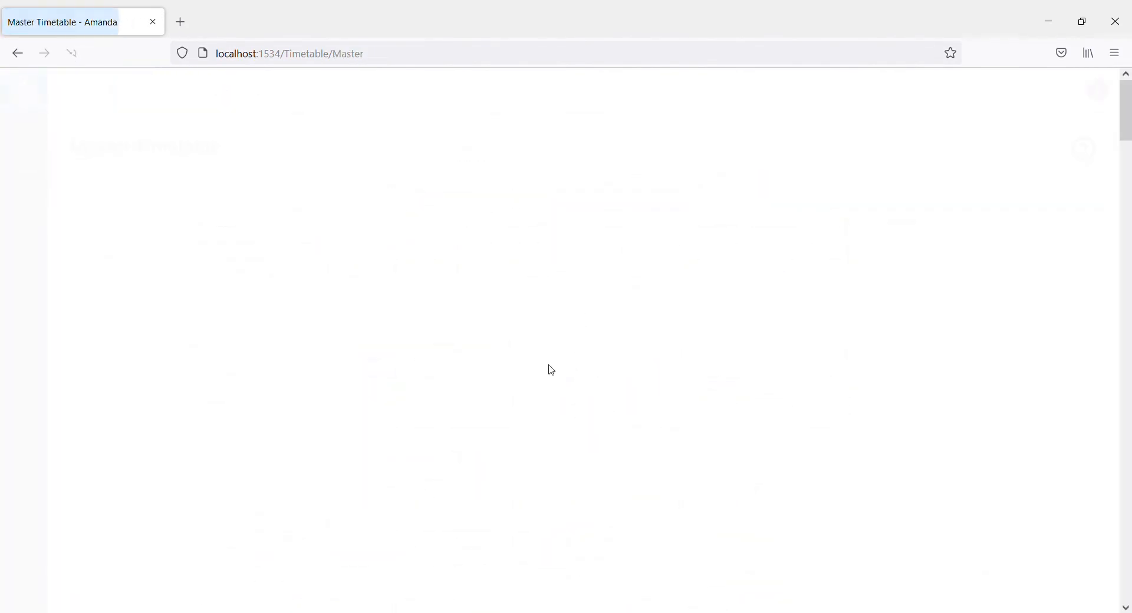
pyautogui.scroll(-2, 630, 460)
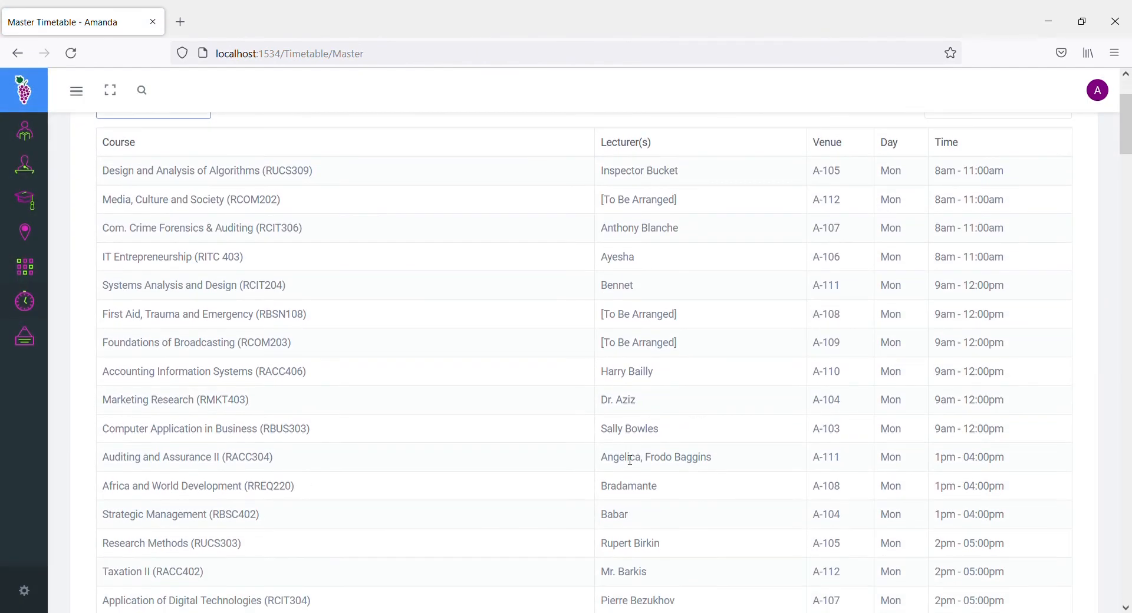
pyautogui.scroll(-3, 630, 460)
pyautogui.scroll(4, 630, 460)
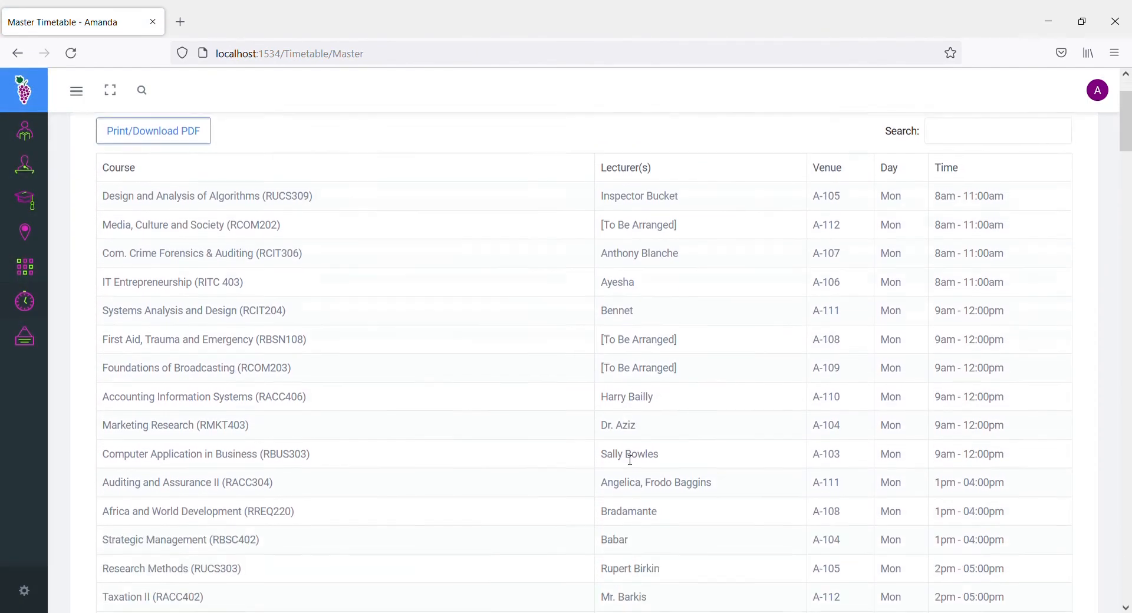
pyautogui.scroll(-4, 630, 460)
pyautogui.scroll(6, 629, 460)
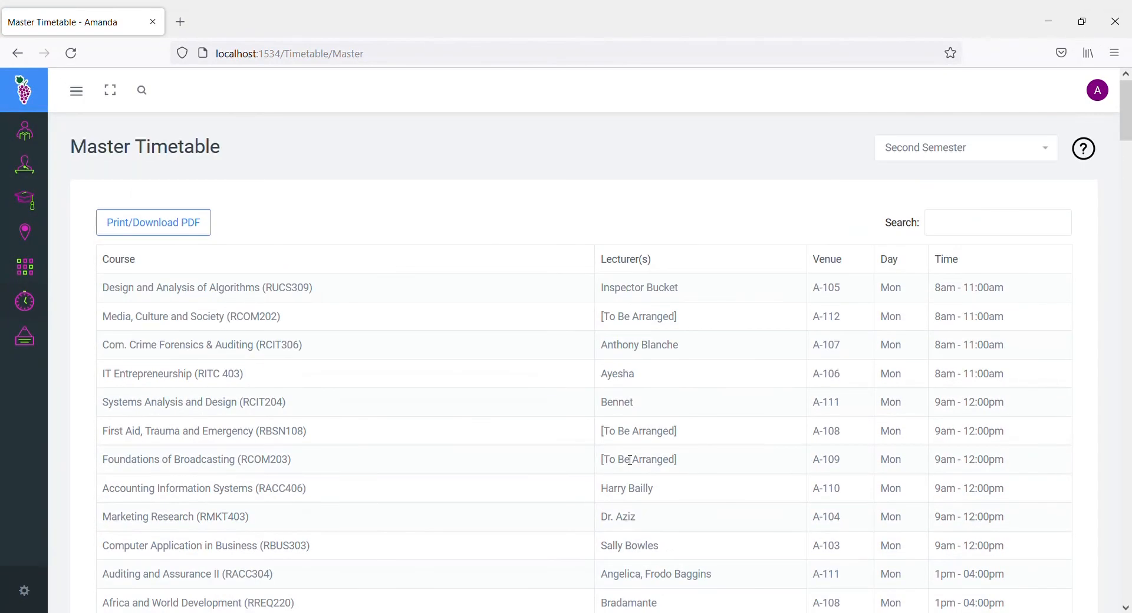
pyautogui.click(1060, 224)
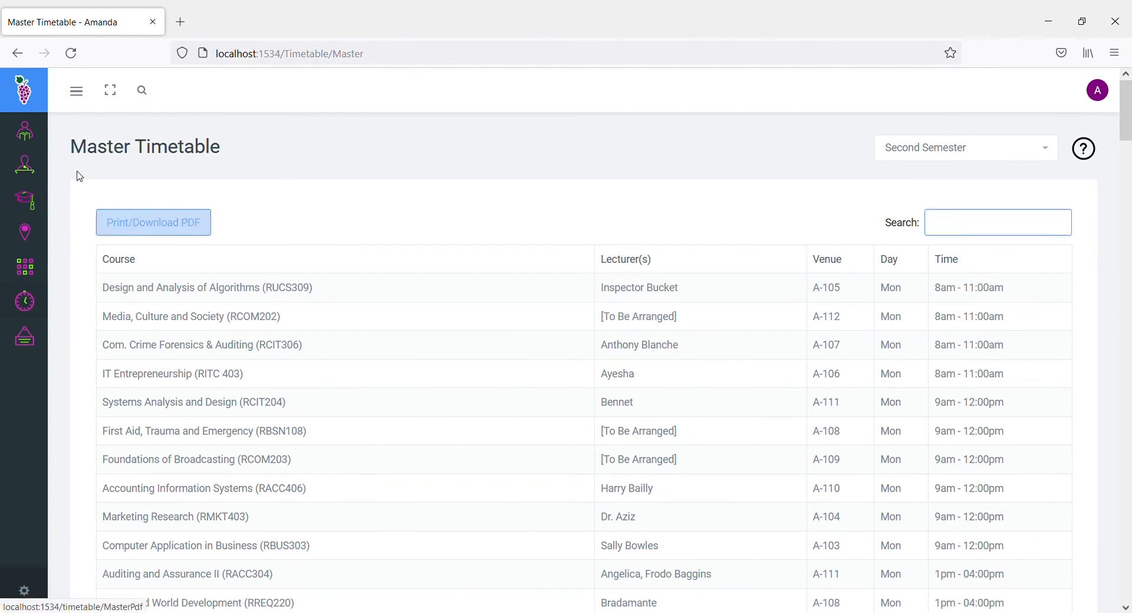
# Step: Open the student exam timetable of the Level 350 HRM group in the Business Admin department
pyautogui.click(24, 87)
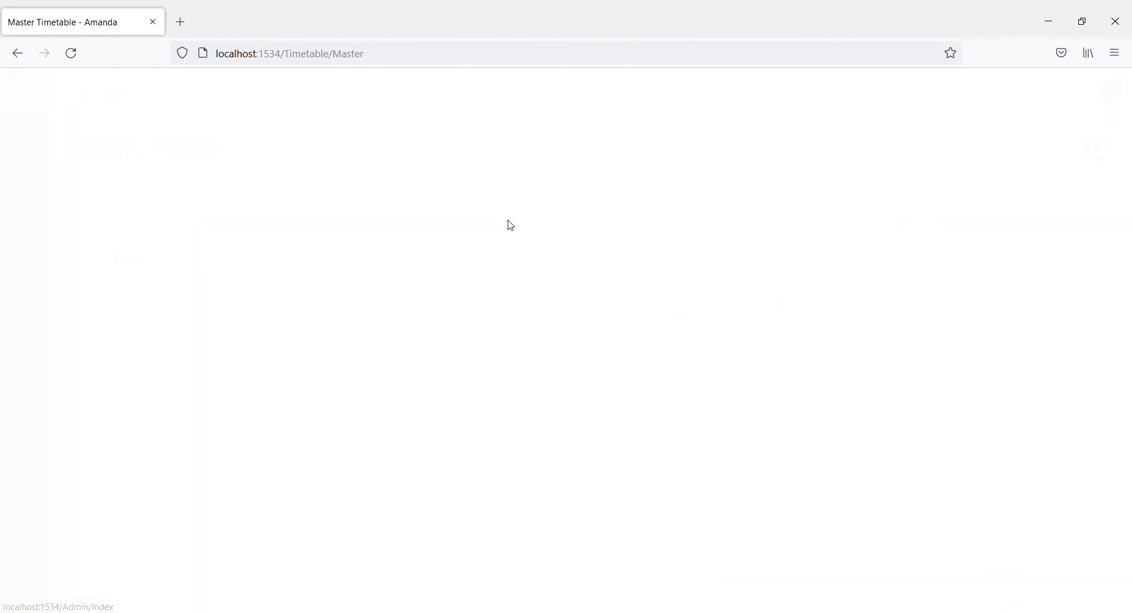
pyautogui.click(577, 246)
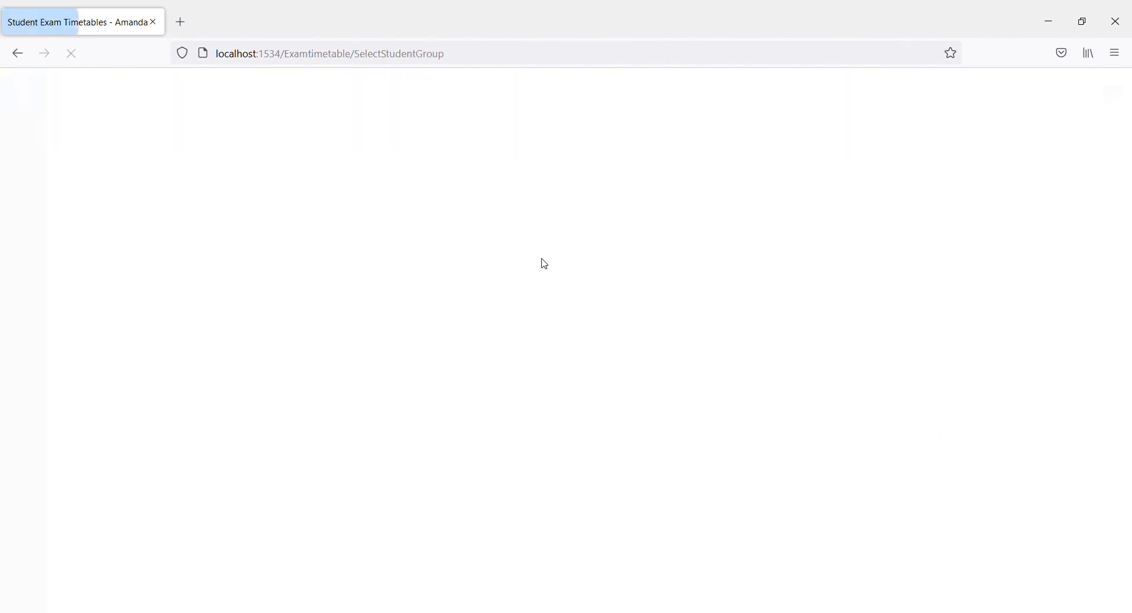
pyautogui.click(182, 236)
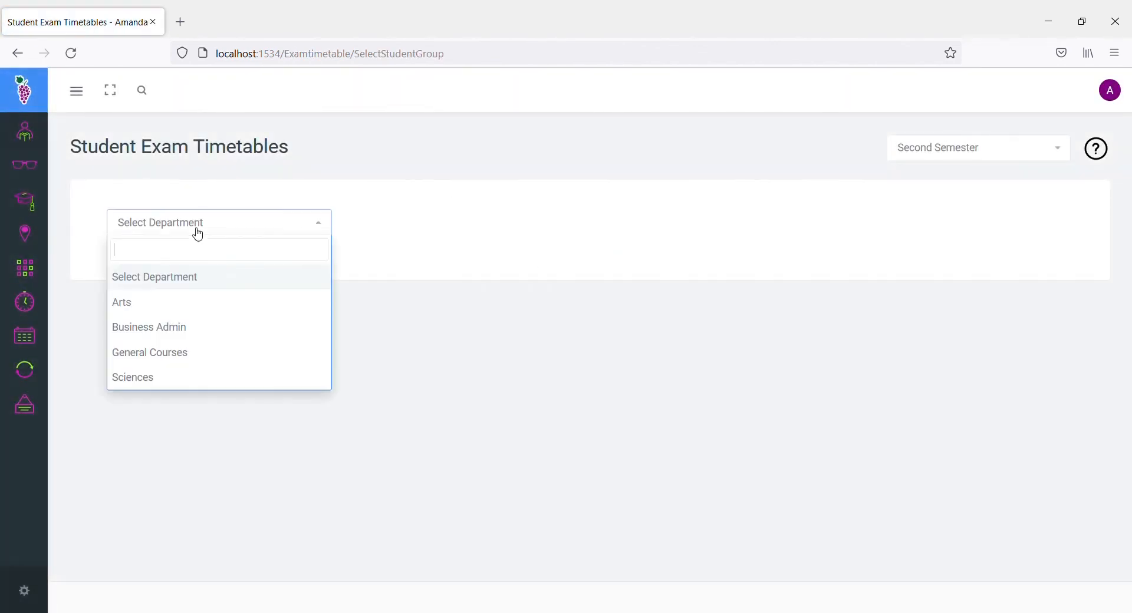
pyautogui.click(206, 329)
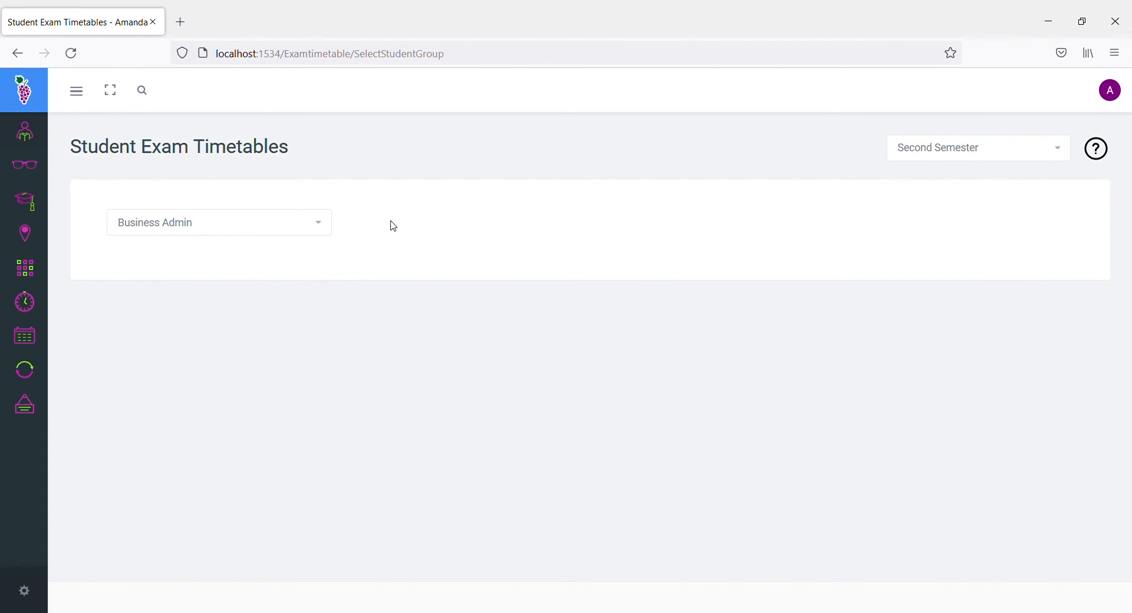
pyautogui.click(286, 272)
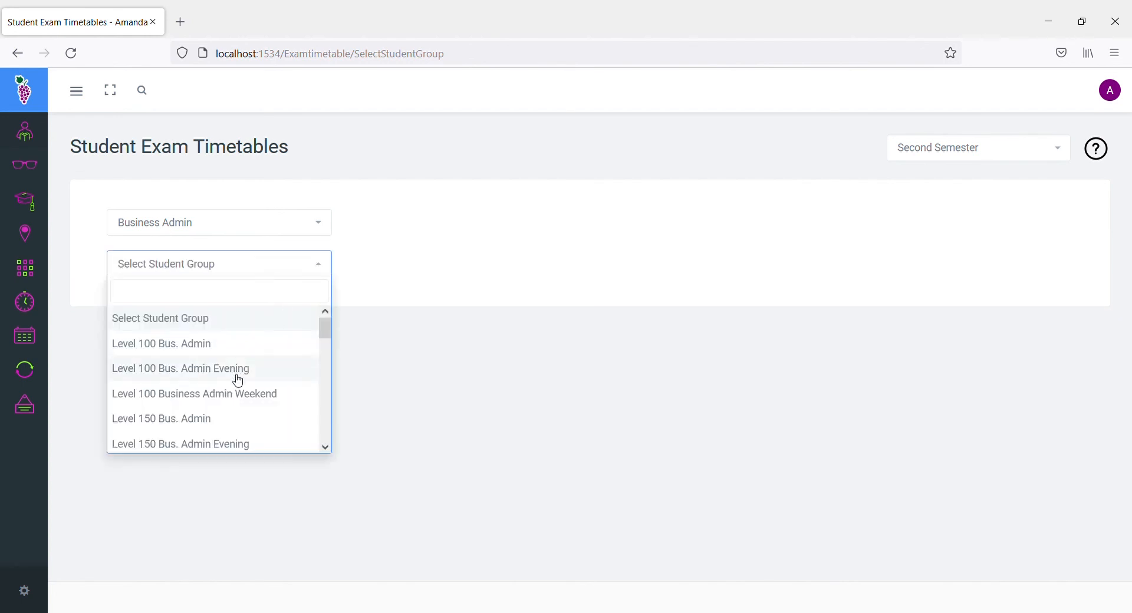
pyautogui.scroll(-10, 238, 381)
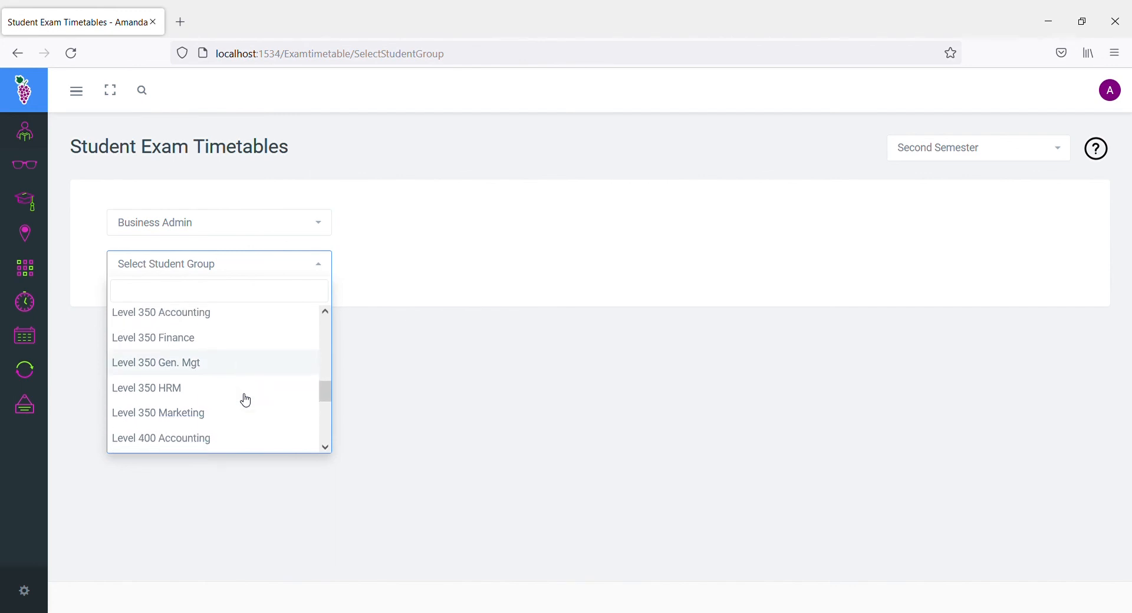
pyautogui.click(213, 396)
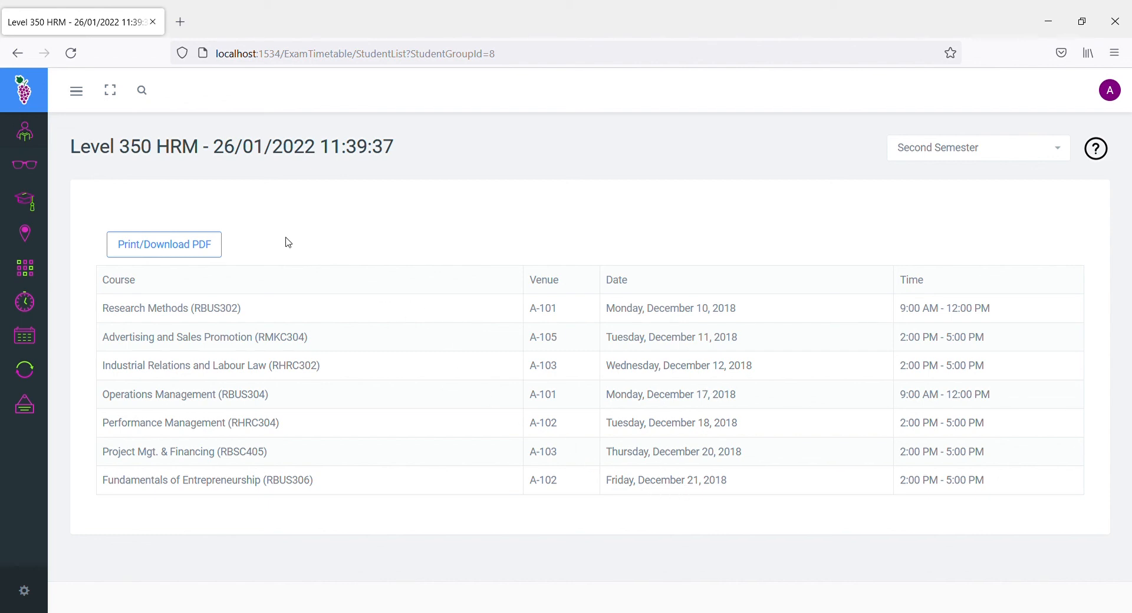
# Step: Open the Supervision Master exam timetable, review its courses, supervisors and venues across the exam dates, and return to the home page
pyautogui.moveTo(30, 172)
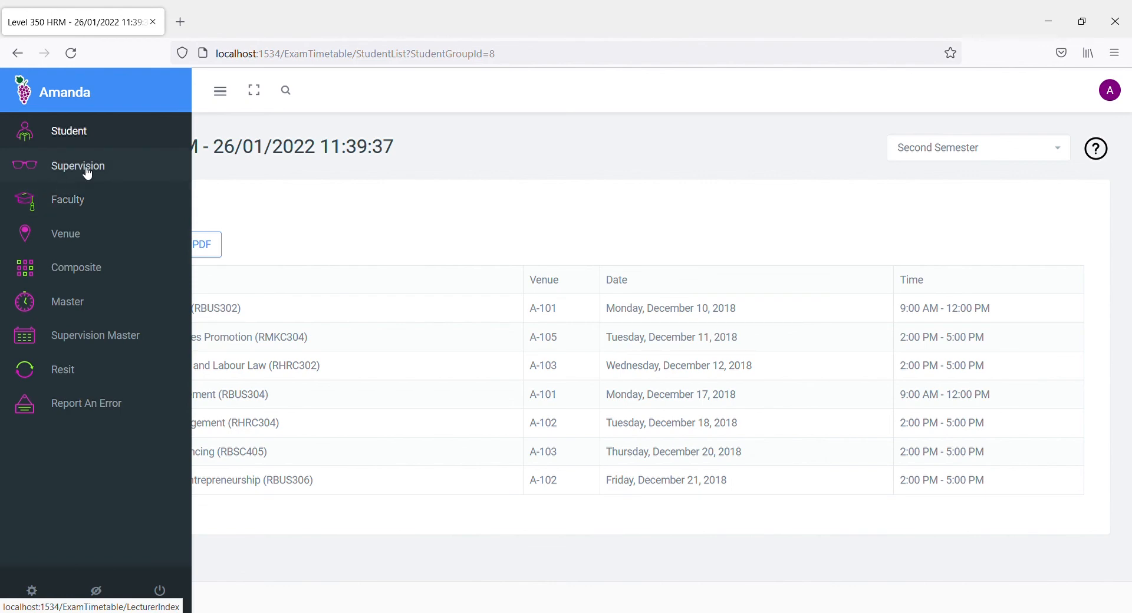
pyautogui.click(92, 346)
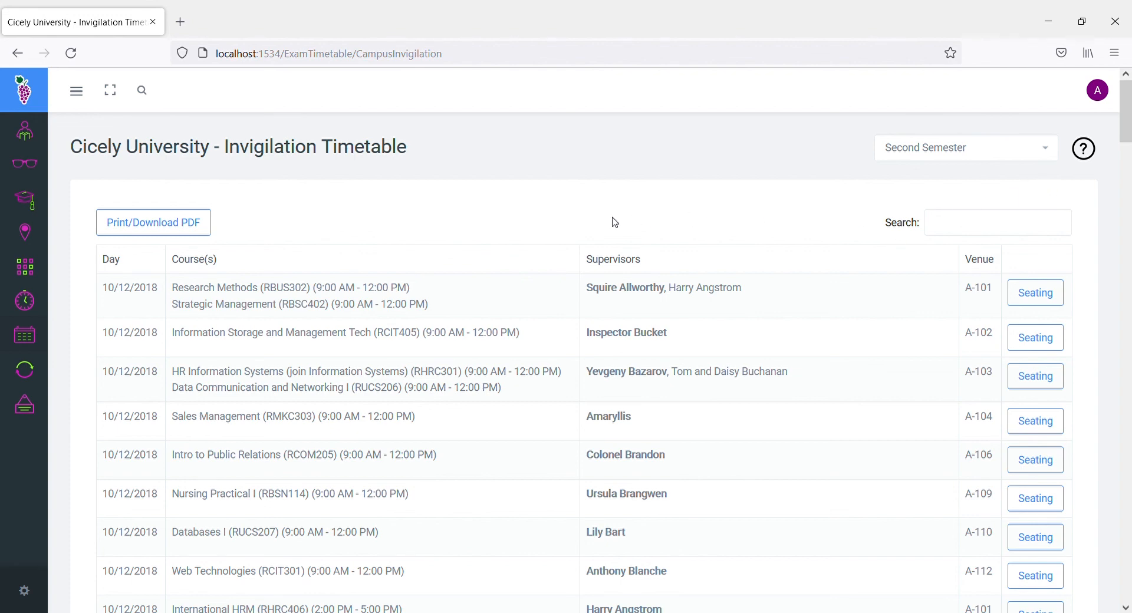
pyautogui.scroll(-5, 577, 375)
pyautogui.scroll(5, 576, 376)
pyautogui.scroll(-15, 589, 404)
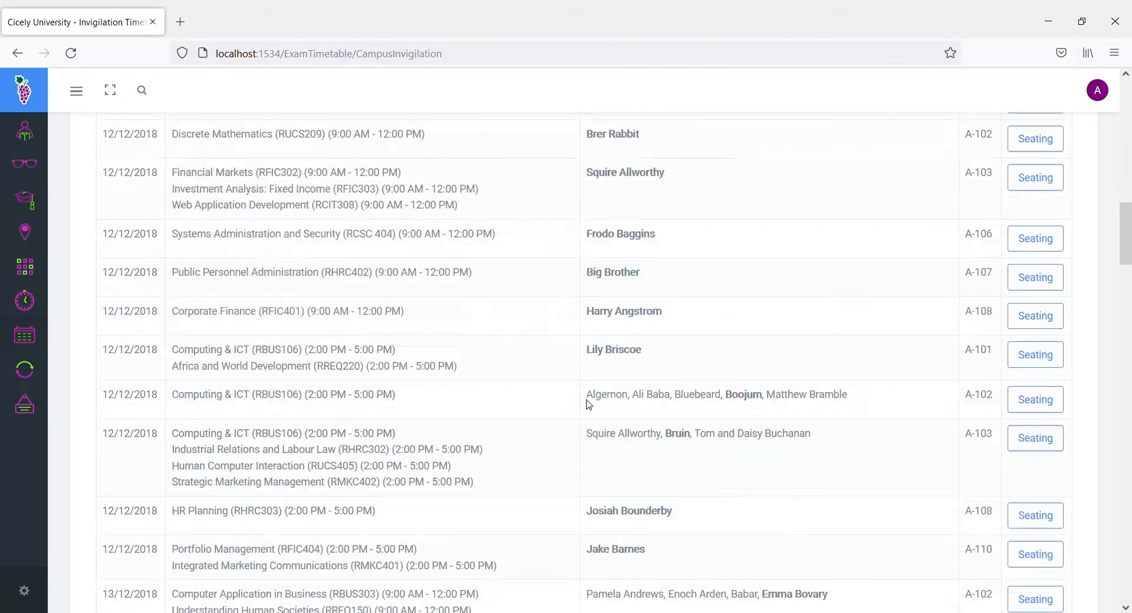
pyautogui.scroll(-18, 588, 404)
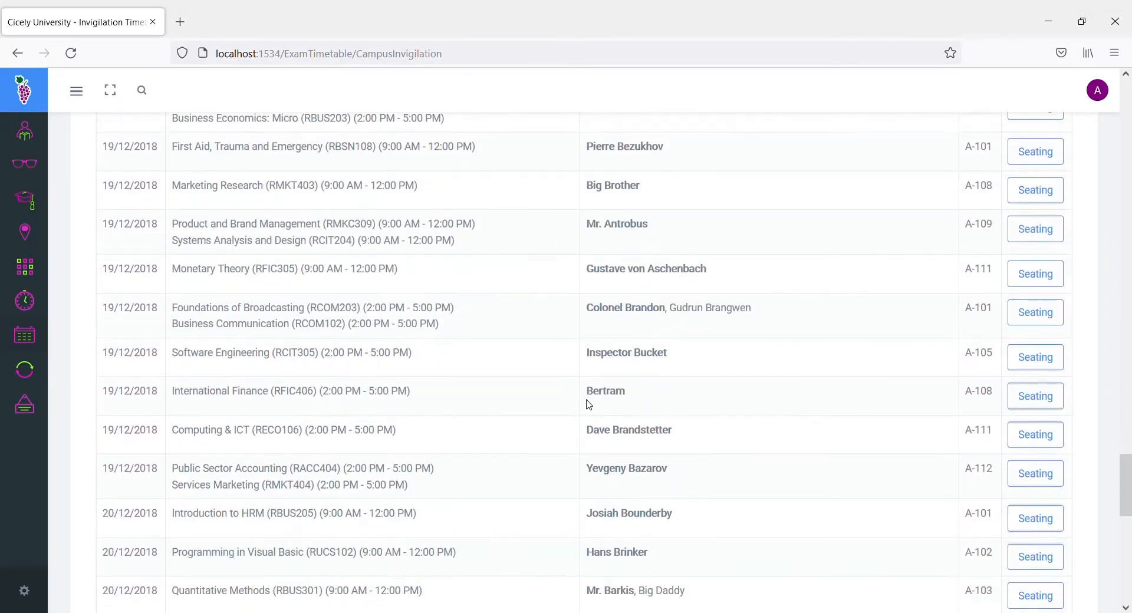
pyautogui.scroll(-4, 589, 405)
pyautogui.scroll(20, 589, 405)
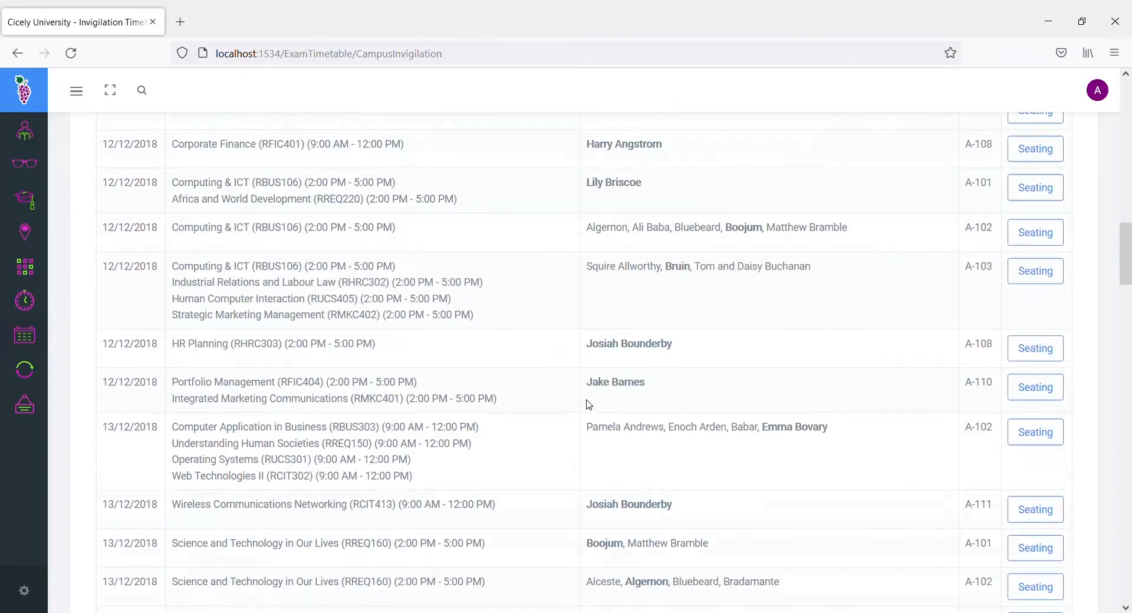
pyautogui.scroll(15, 589, 405)
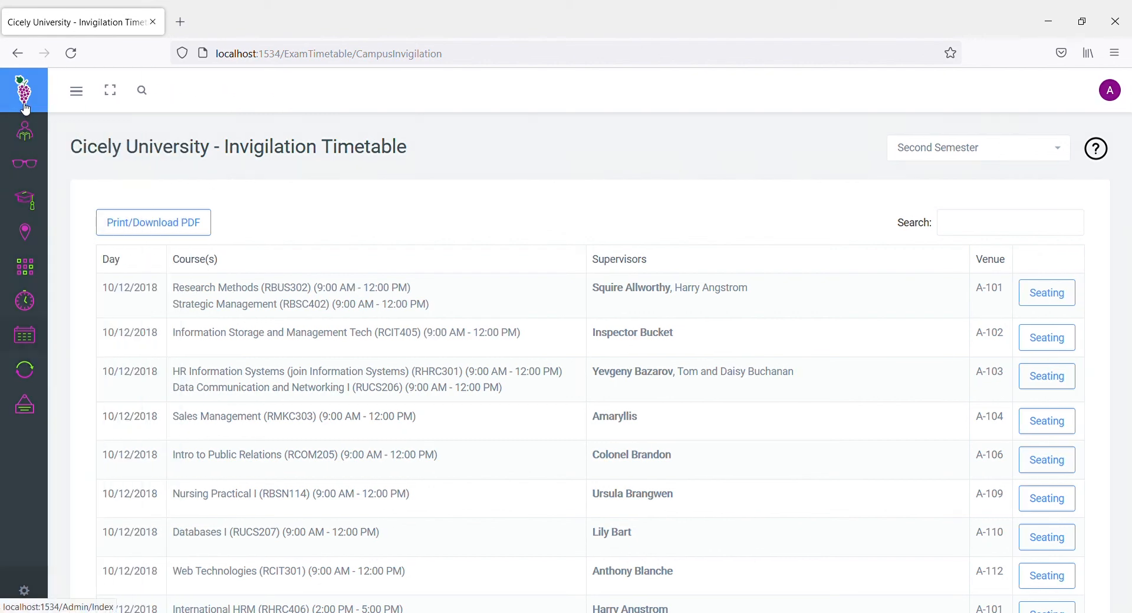
pyautogui.click(25, 106)
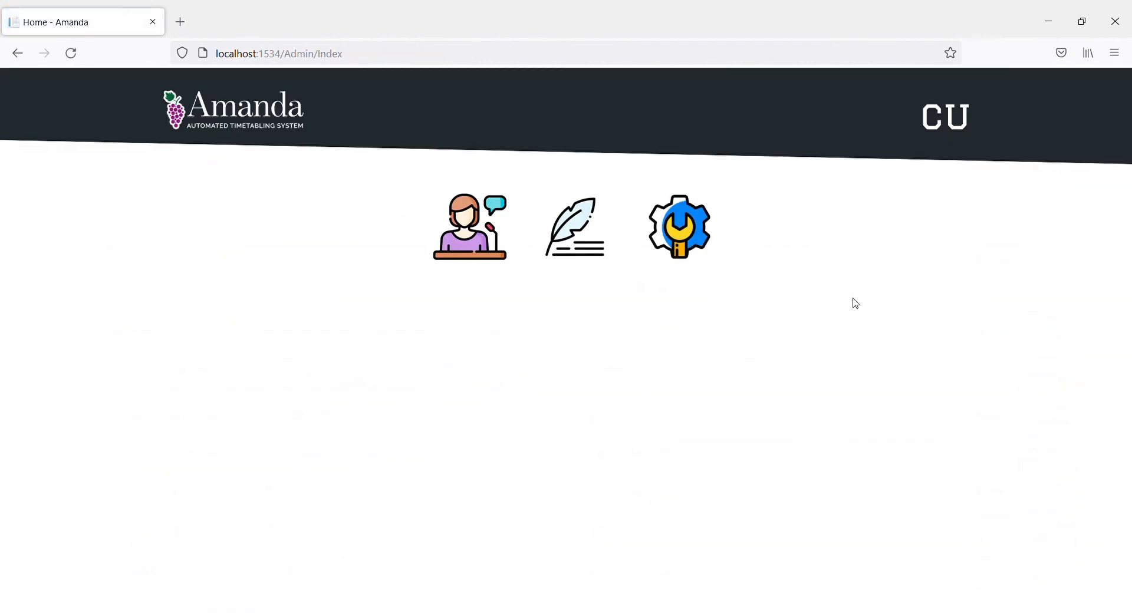